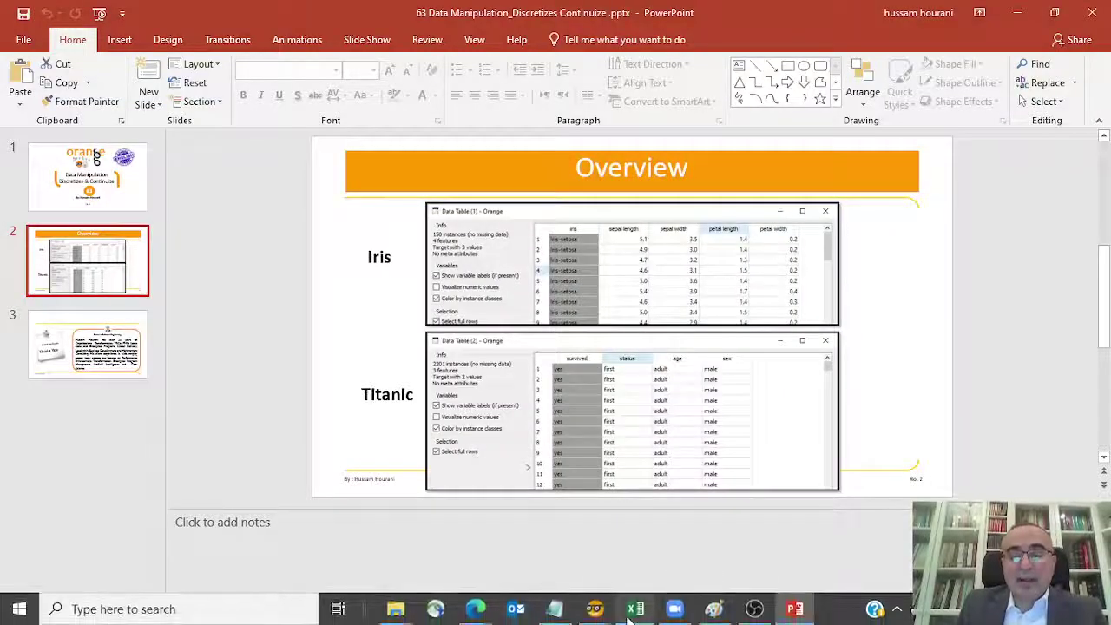
Step: Add a File widget and load titanic.tab (2201 instances, survived as target)
mouse_move(605, 617)
left_click(519, 560)
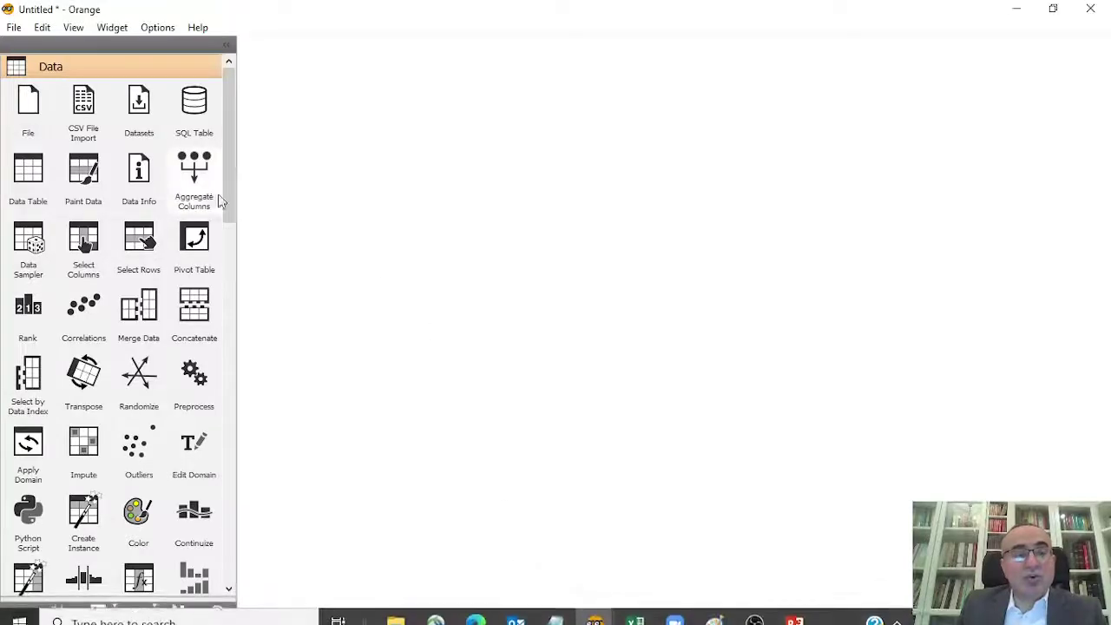
left_click_drag(28, 103, 327, 118)
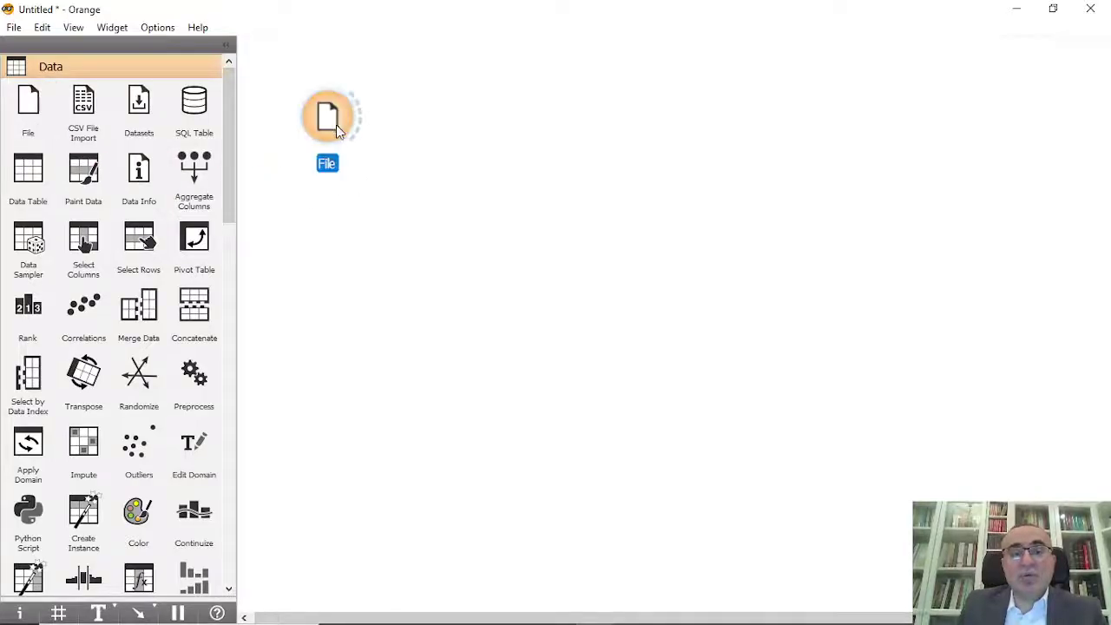
double_click(327, 116)
left_click(469, 139)
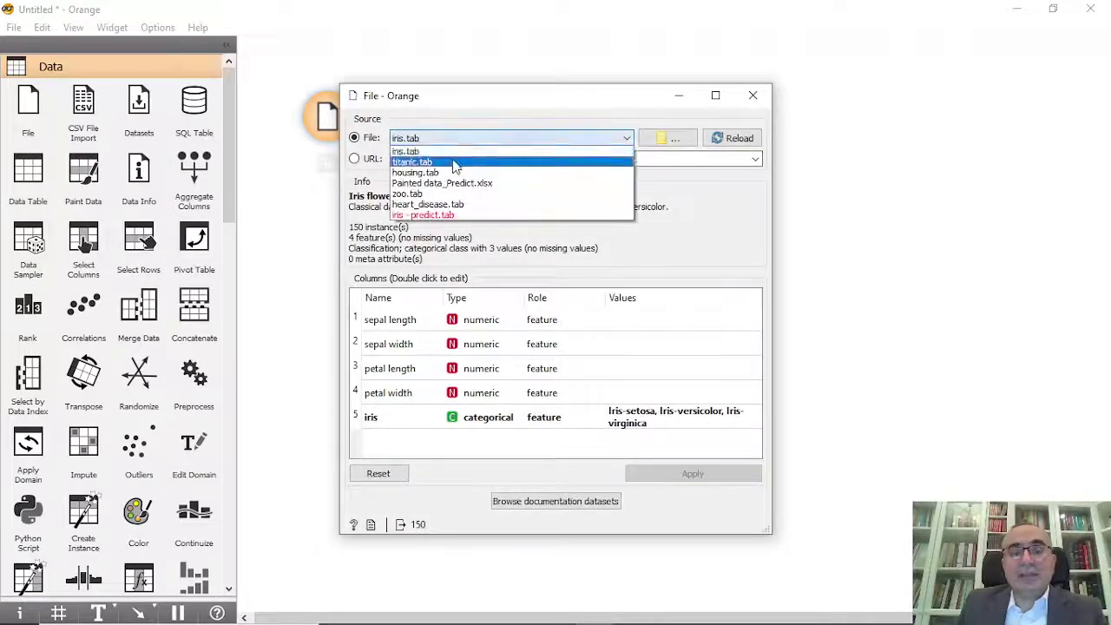
left_click(453, 161)
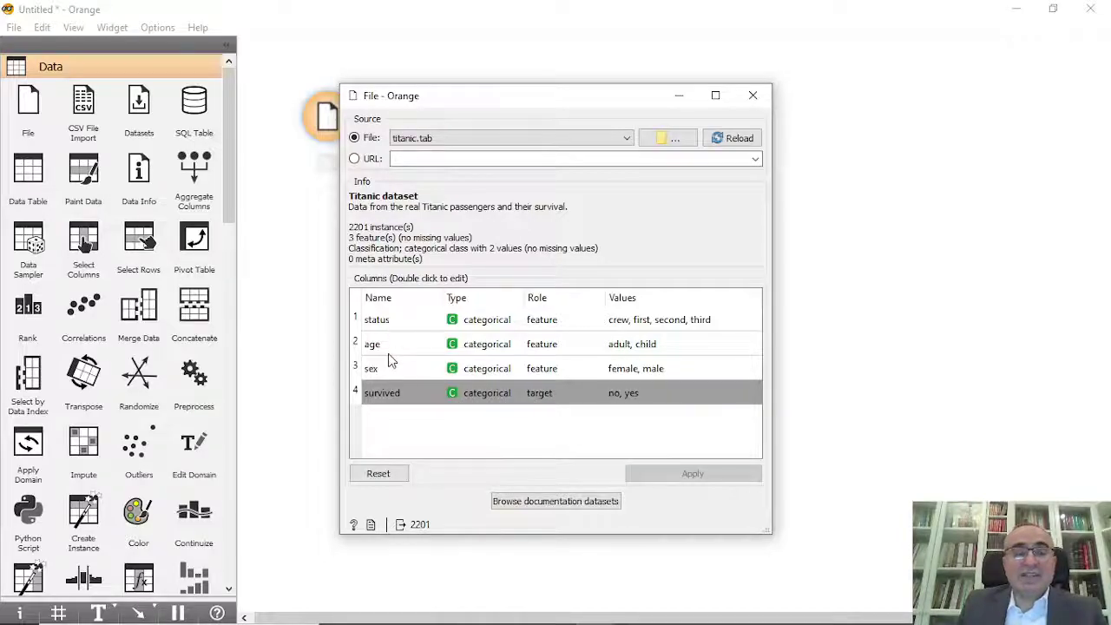
left_click(752, 96)
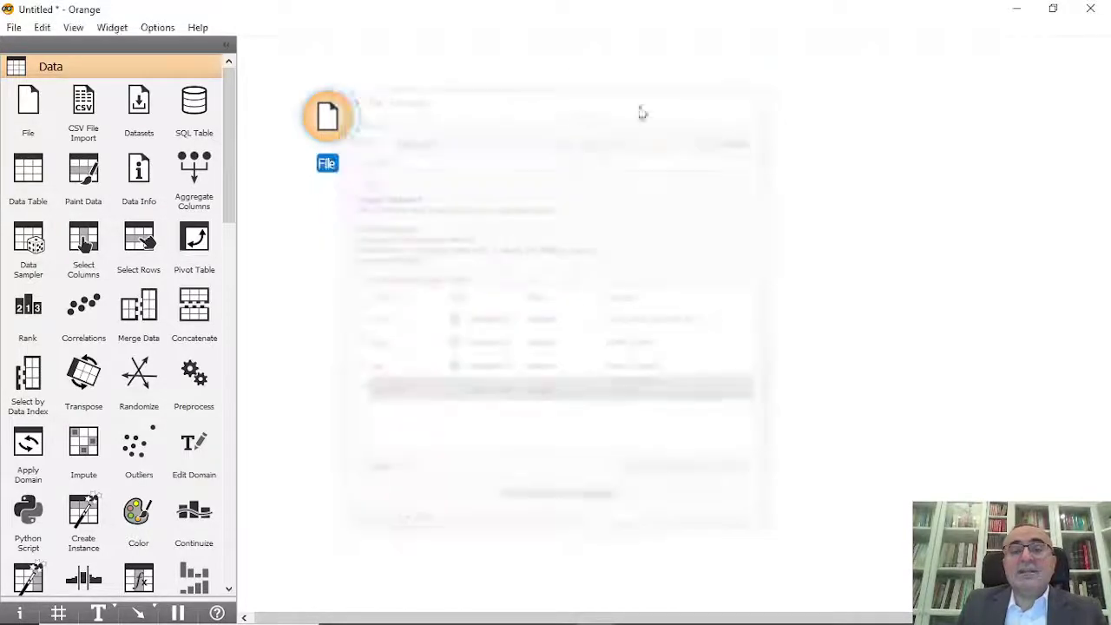
Step: Link a Data Table to File and view the 2201 Titanic rows (survived, status, age, sex)
left_click_drag(319, 132, 437, 94)
type("data")
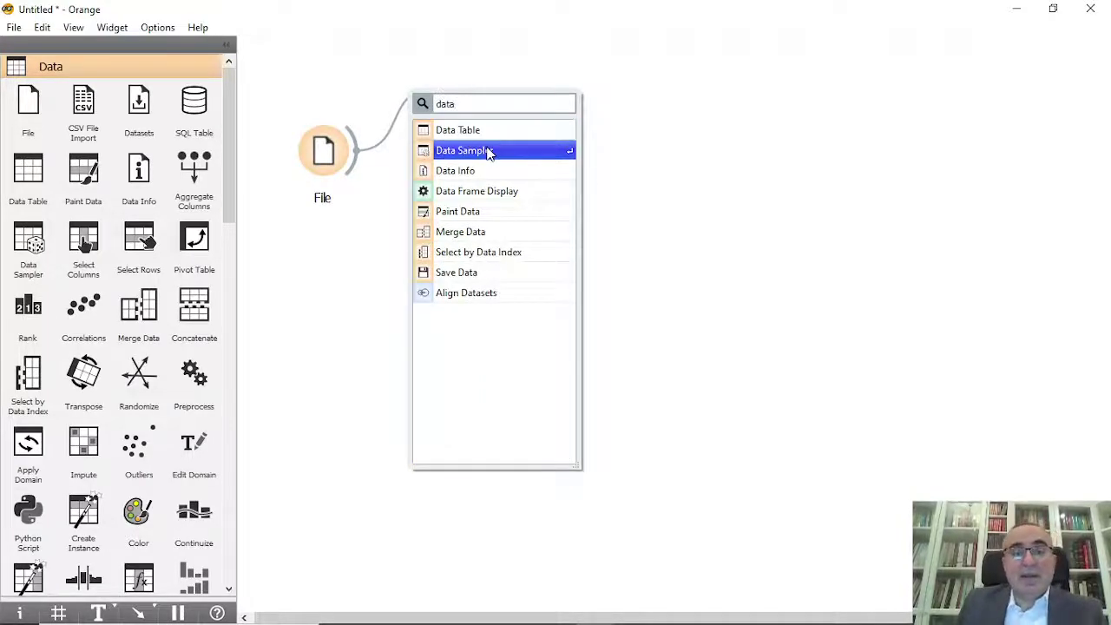
left_click(486, 136)
double_click(467, 87)
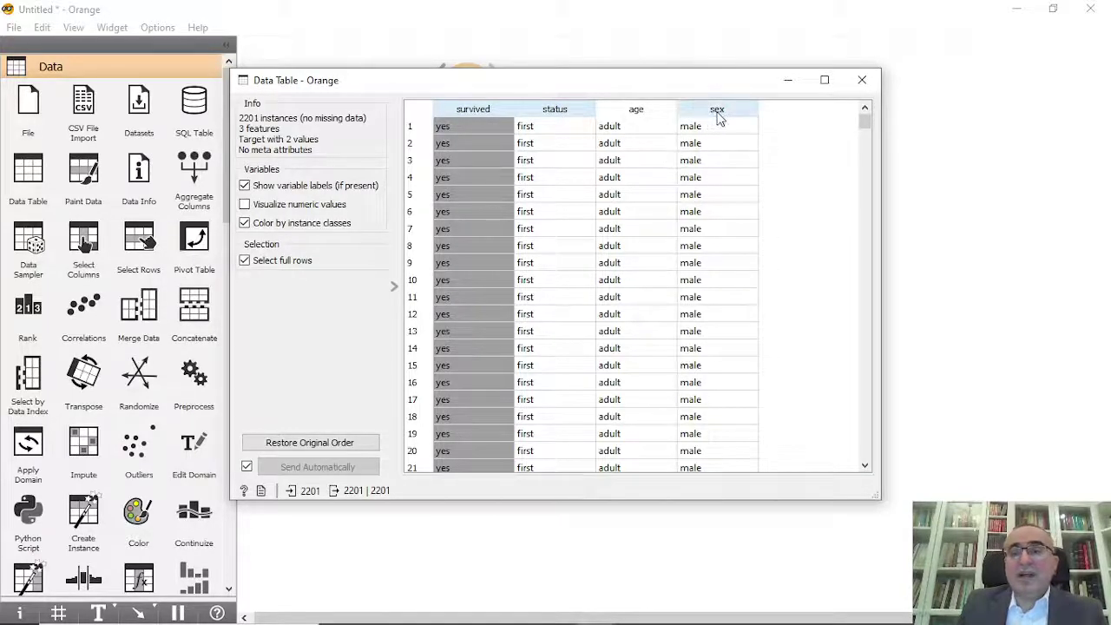
left_click(861, 81)
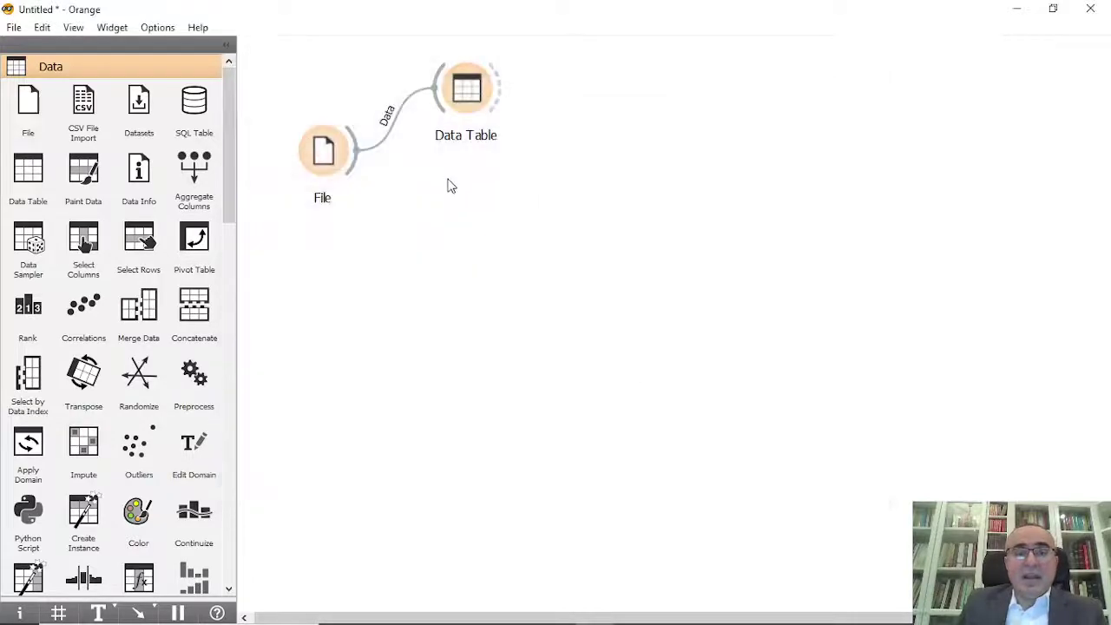
Step: Add a Continuize widget fed by File and tidy the widget layout
left_click_drag(348, 164, 501, 184)
type("con")
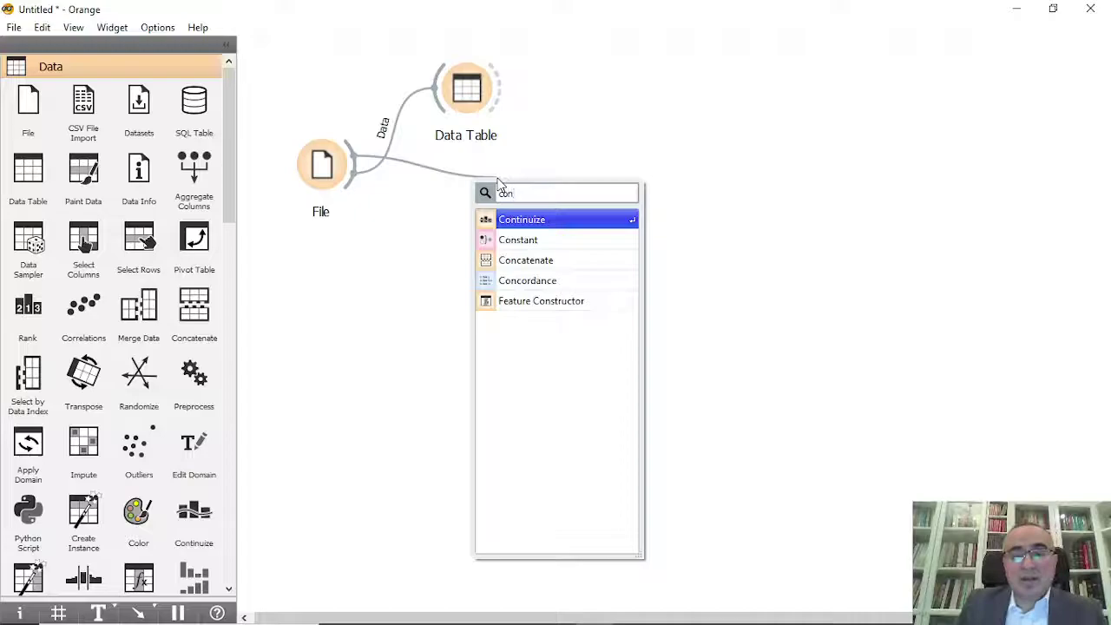
left_click(549, 219)
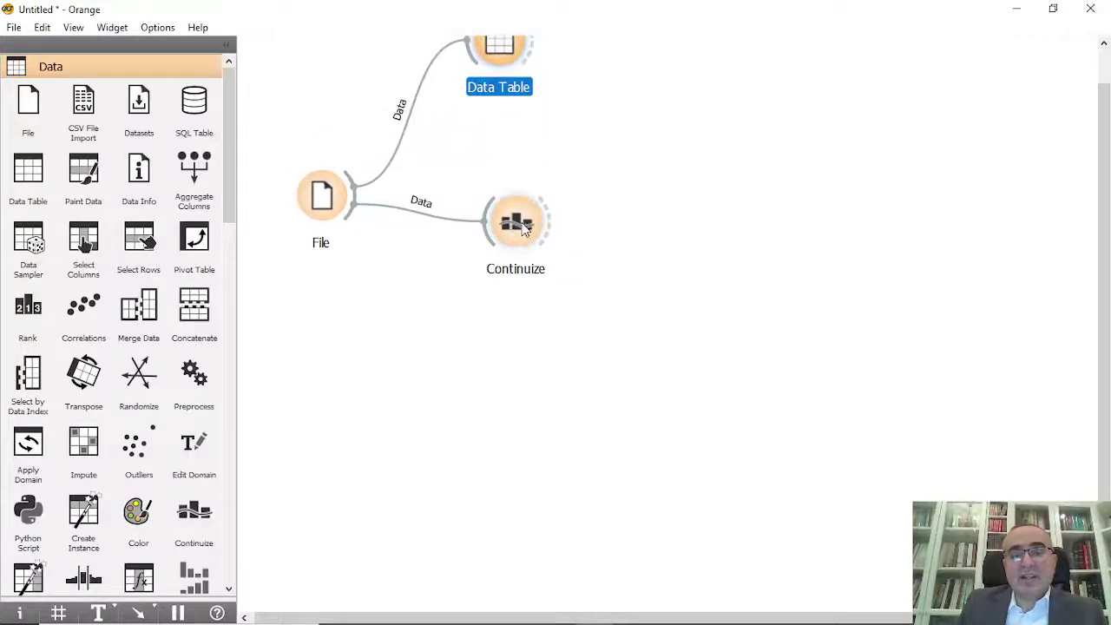
left_click_drag(520, 232, 503, 192)
left_click_drag(499, 48, 496, 70)
Step: Set Continuize to treat categorical features as ordinal
left_click(504, 190)
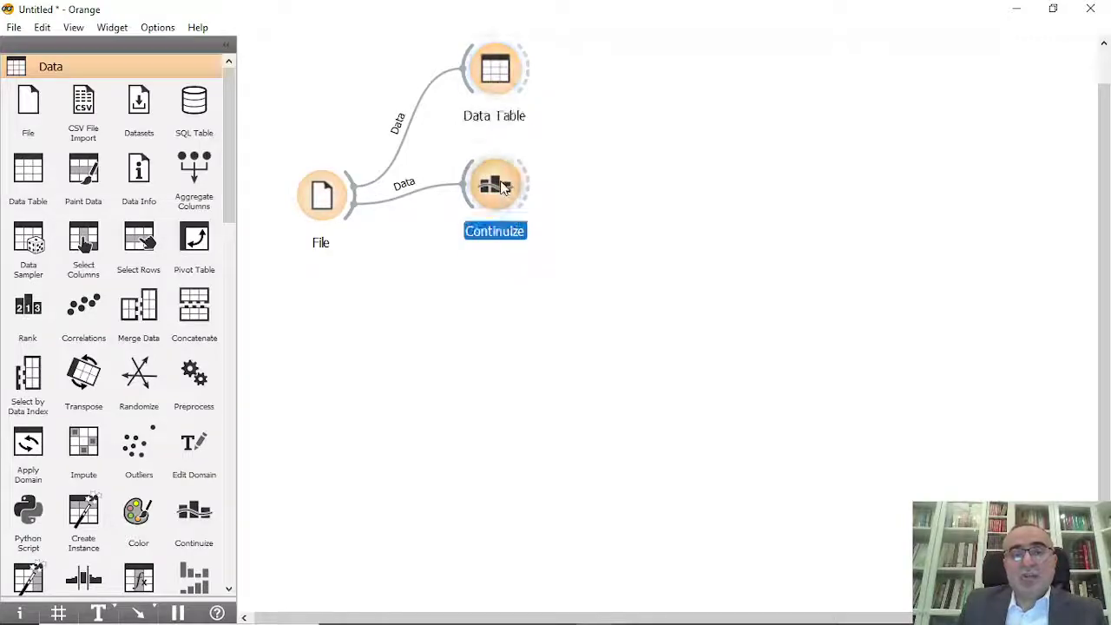
double_click(504, 189)
left_click_drag(286, 220, 564, 259)
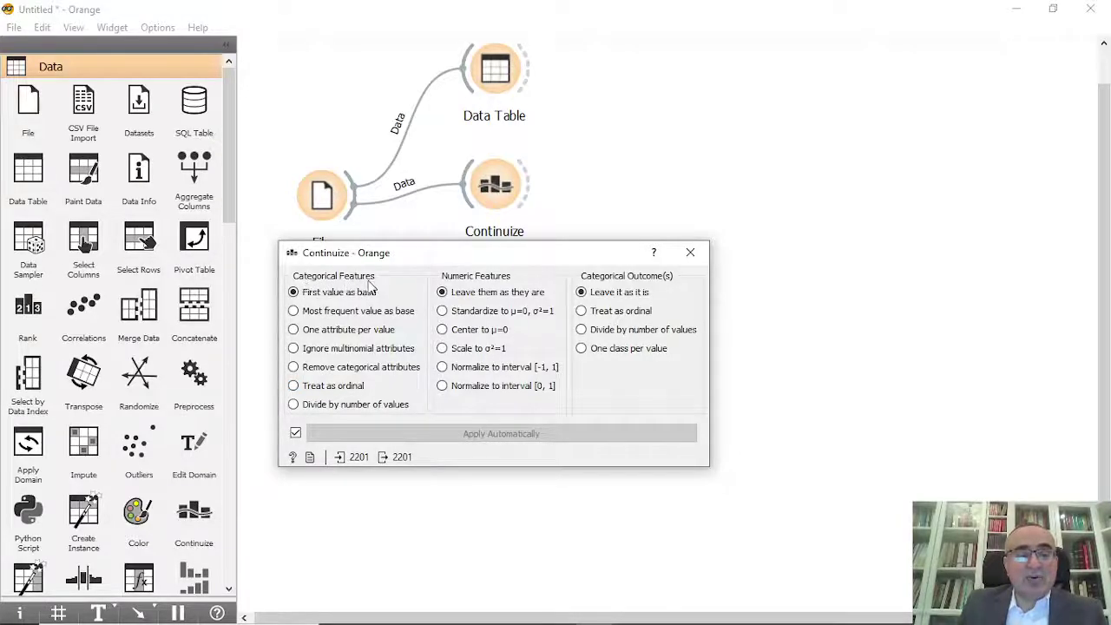
left_click(294, 387)
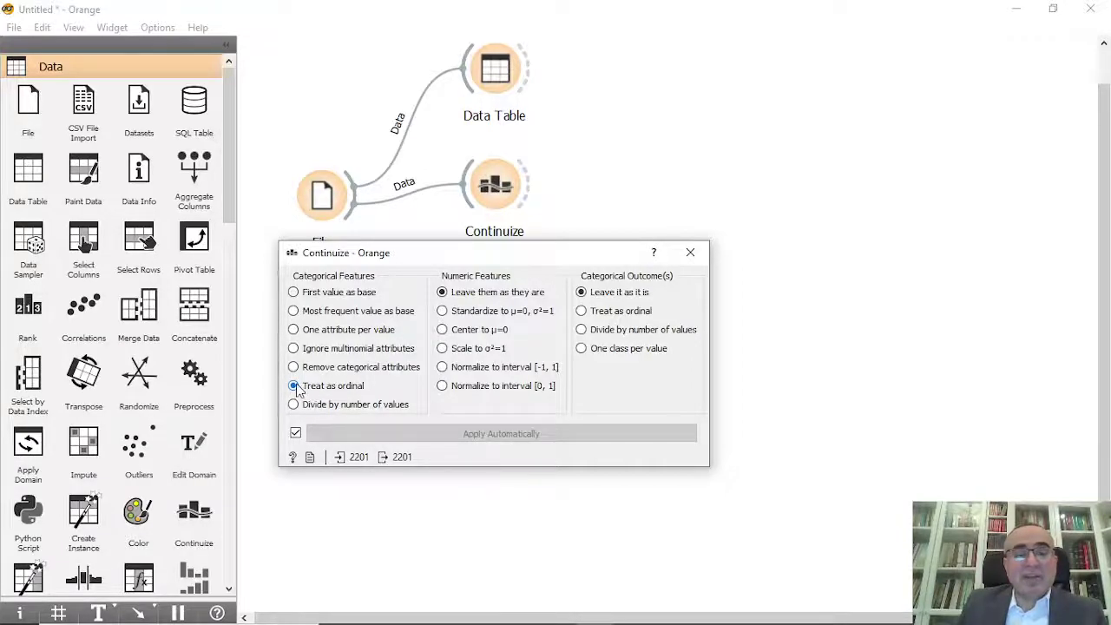
left_click(690, 252)
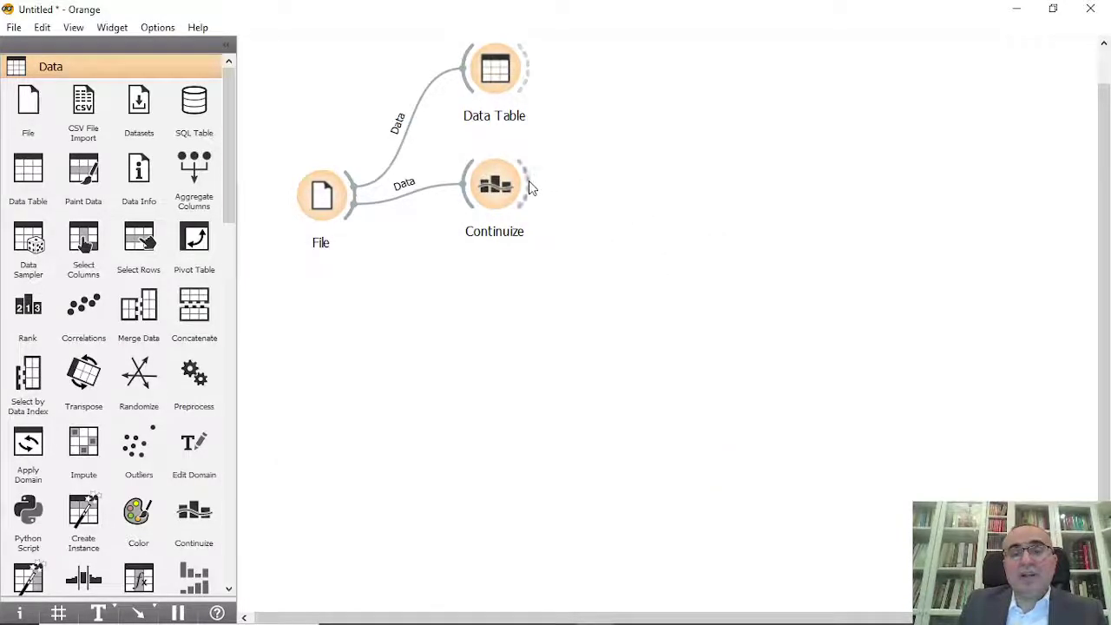
Step: Attach a Data Table after Continuize and view the continuized Titanic data
left_click_drag(526, 186, 633, 186)
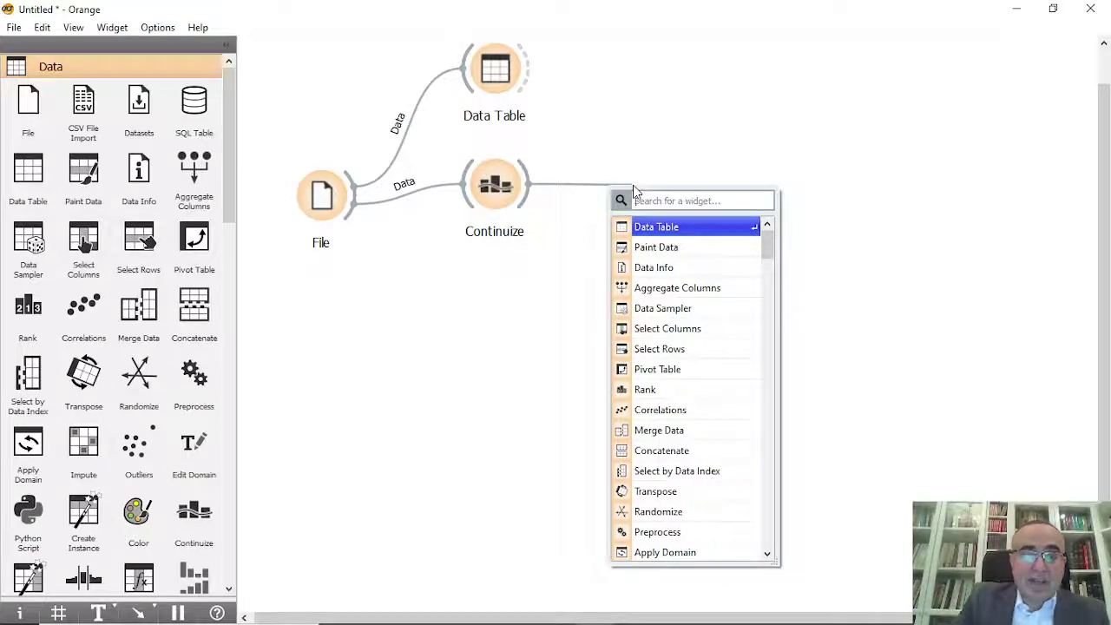
type("data")
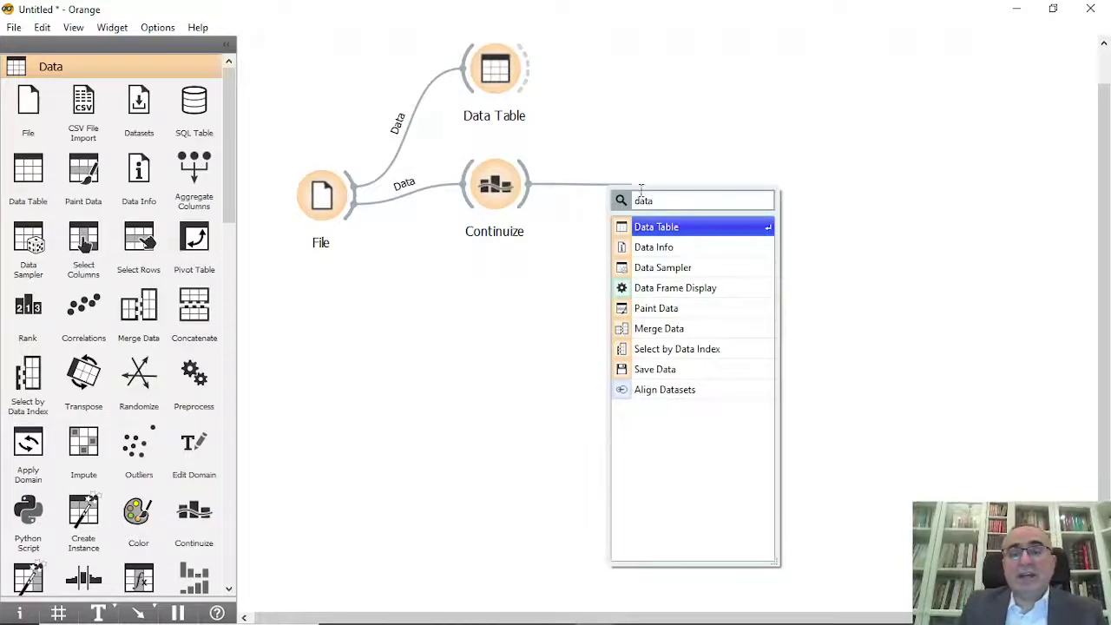
key("Return")
double_click(661, 186)
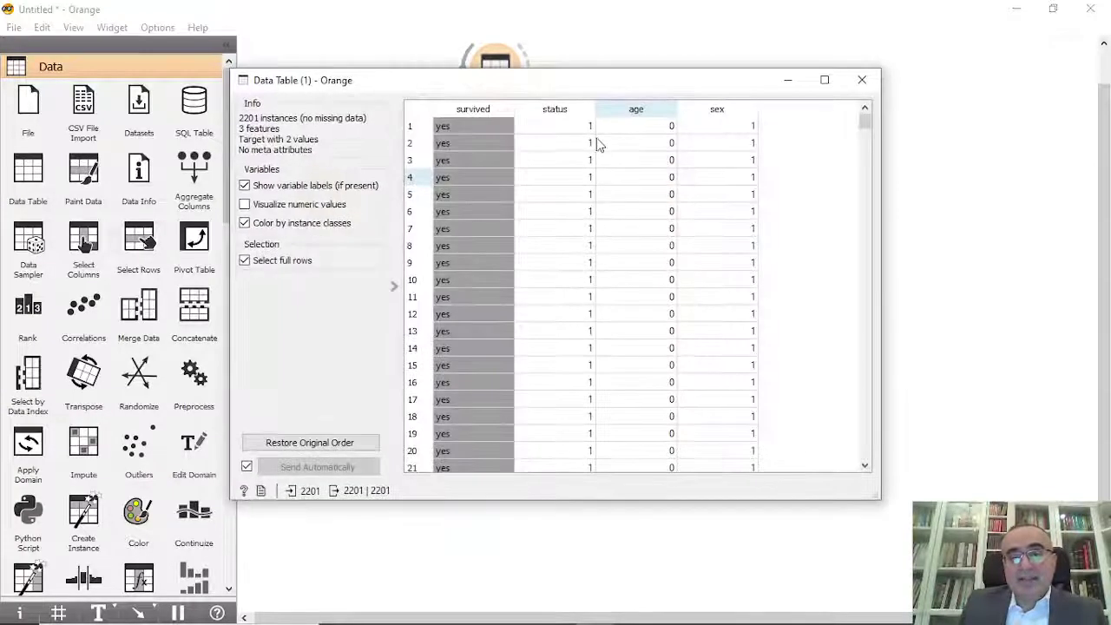
key("ctrl+w")
Step: Compare the original Titanic table with the continuized one side by side, then close both
left_click(505, 75)
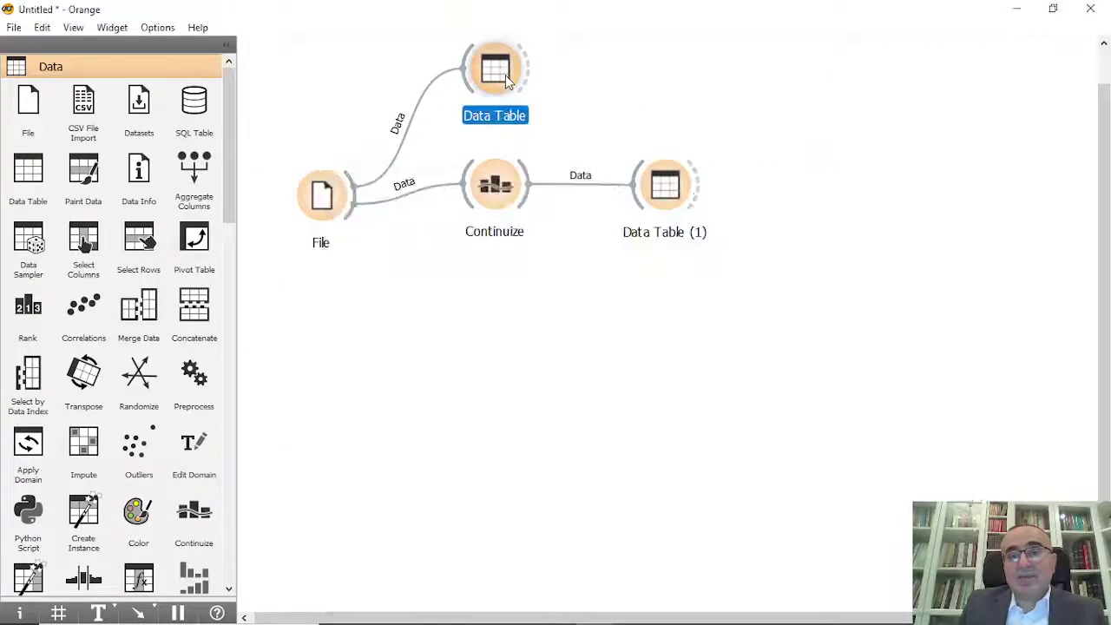
double_click(506, 74)
left_click_drag(611, 82, 590, 45)
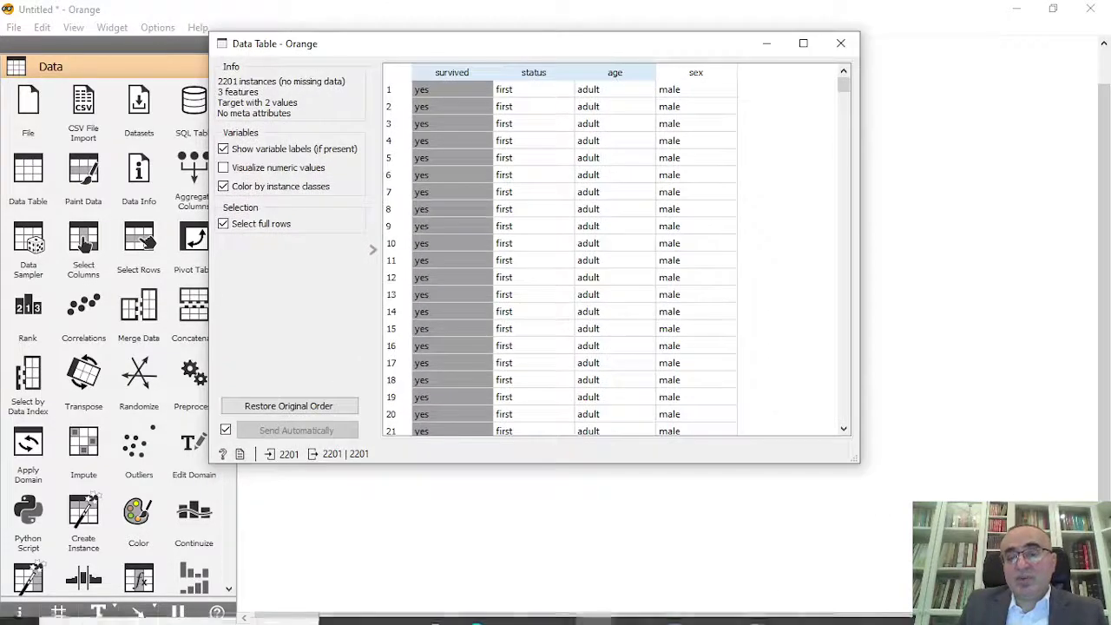
mouse_move(594, 608)
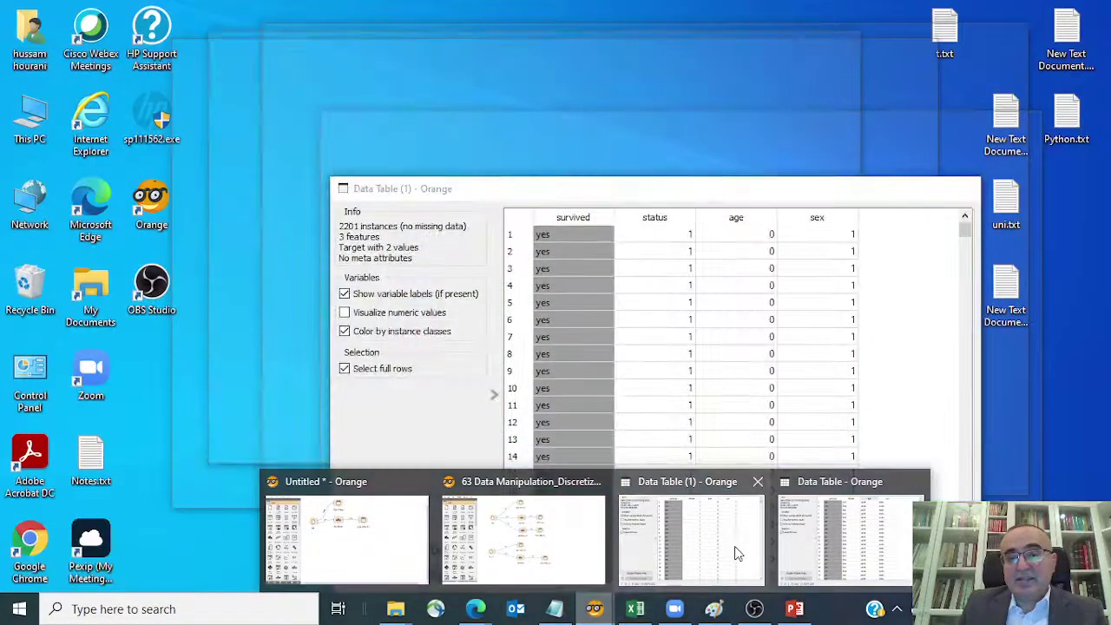
left_click(737, 550)
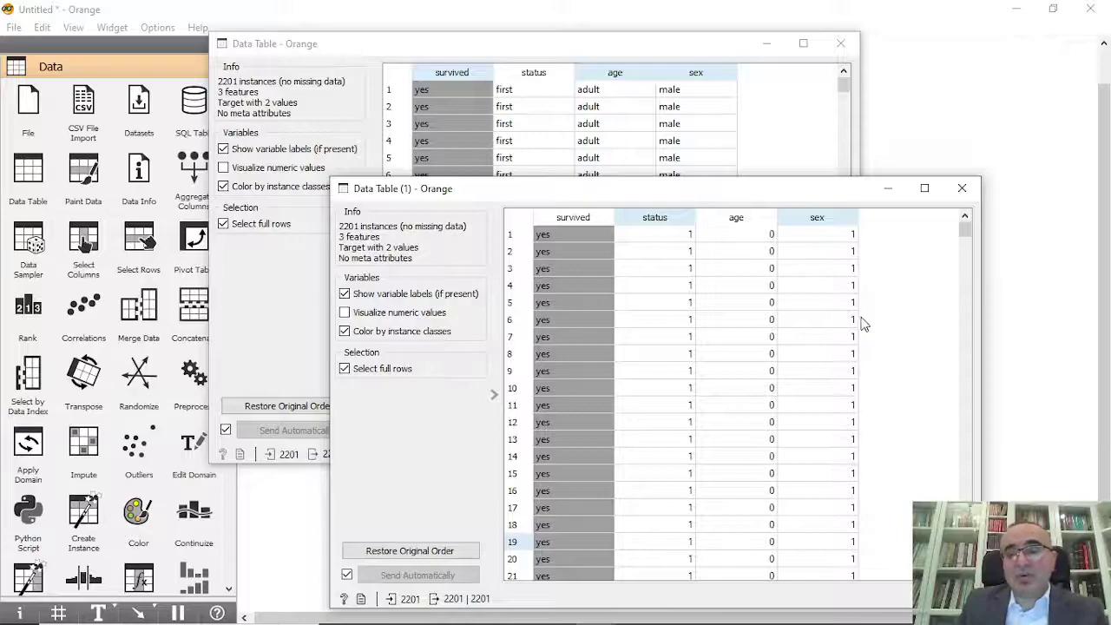
mouse_move(966, 230)
left_mouse_down()
mouse_move(978, 446)
mouse_move(965, 228)
left_mouse_up()
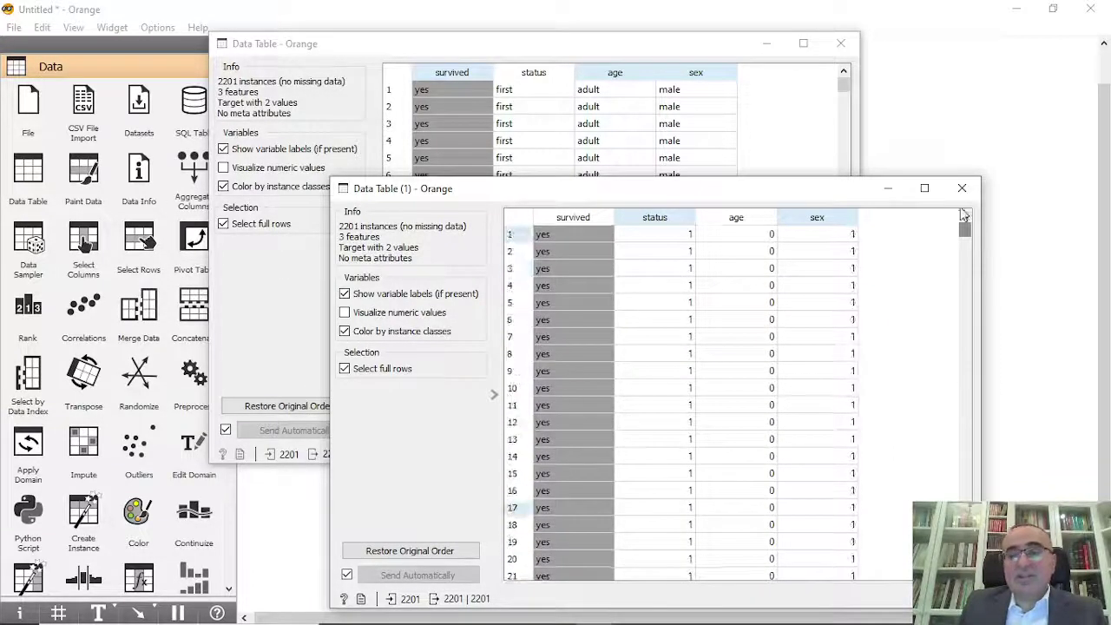
left_click(962, 187)
left_click(841, 43)
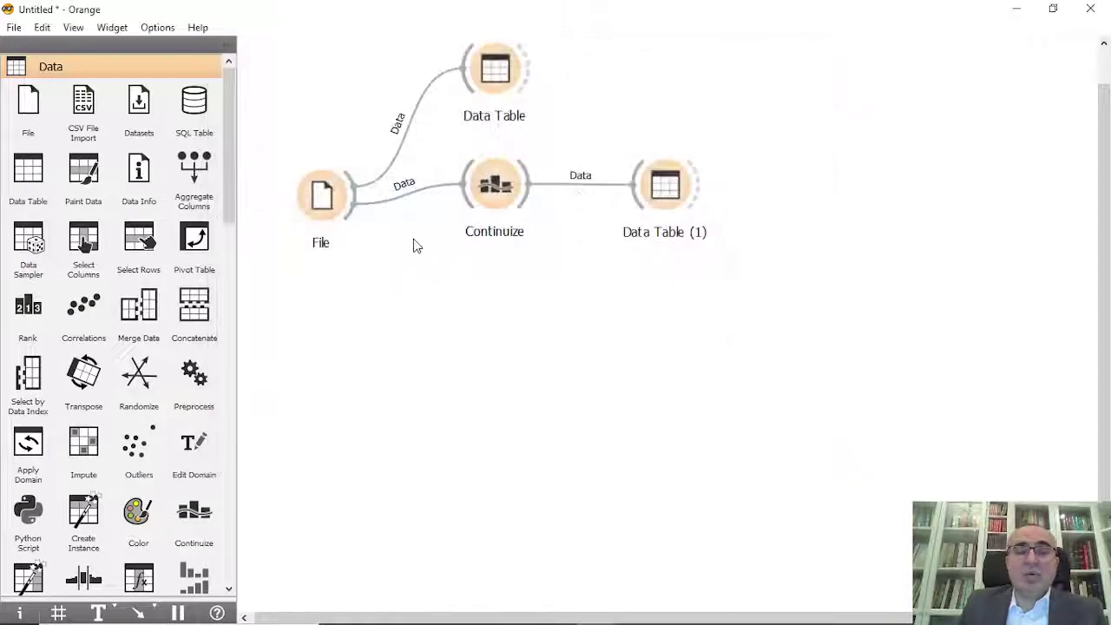
Step: Recheck Continuize keeps categorical features ordinal and numeric features unchanged
double_click(480, 193)
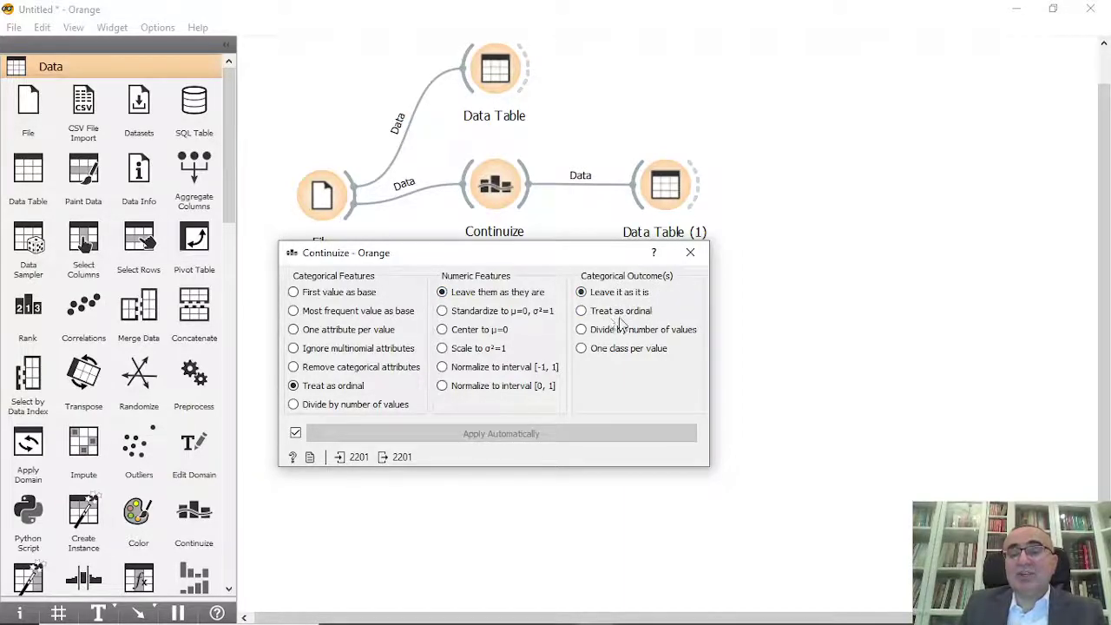
left_click(690, 252)
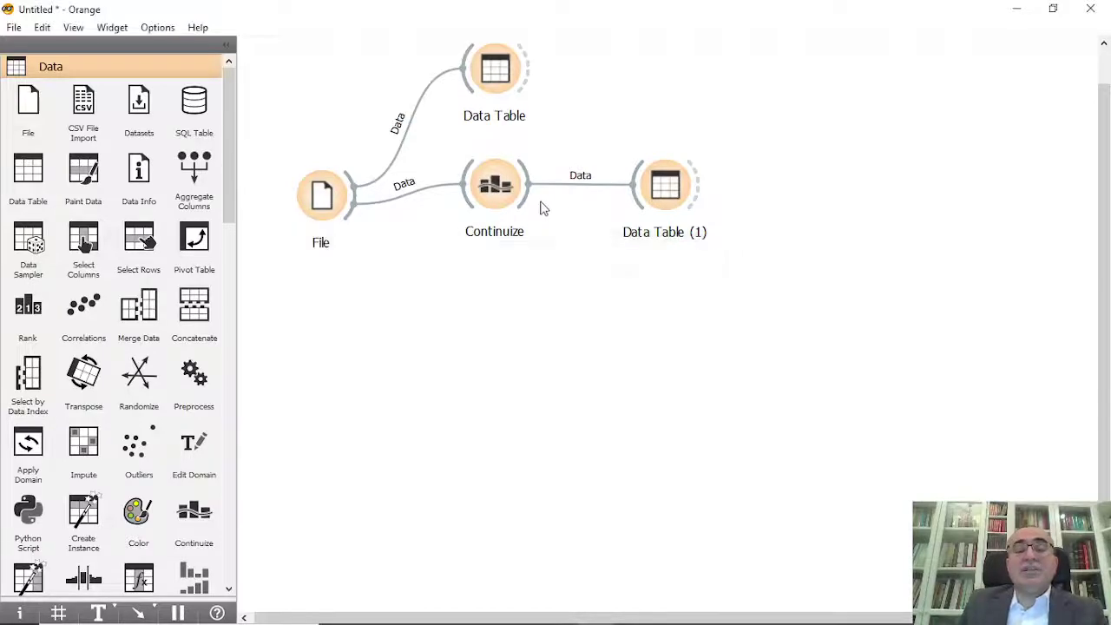
Step: Place File (1) loading iris.tab and apply the iris column's role as target
left_click_drag(495, 186, 502, 193)
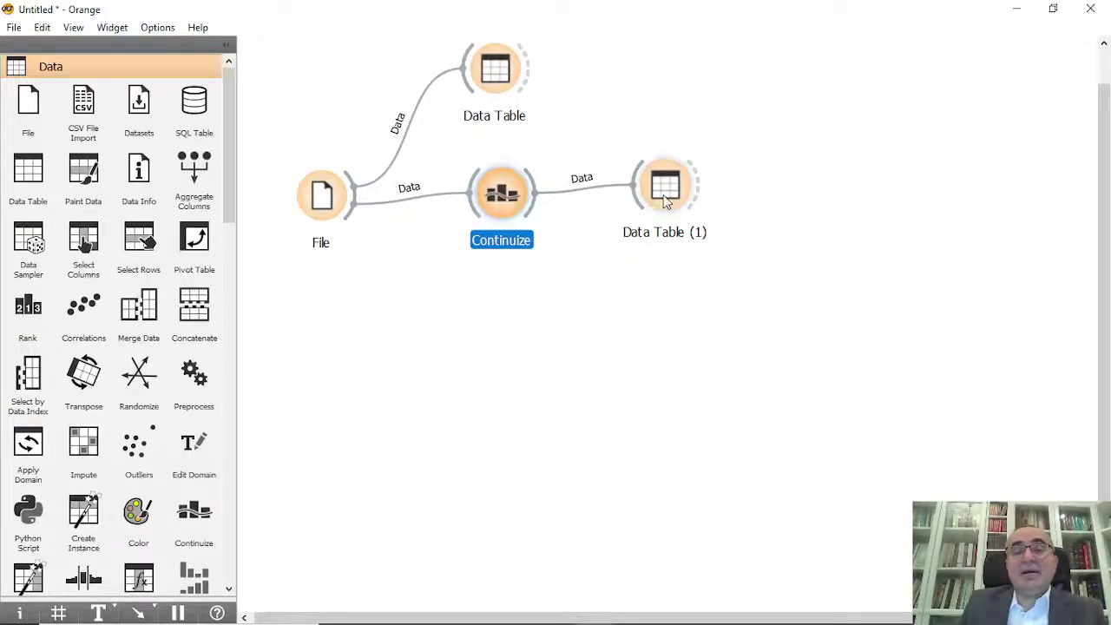
left_click_drag(663, 198, 669, 203)
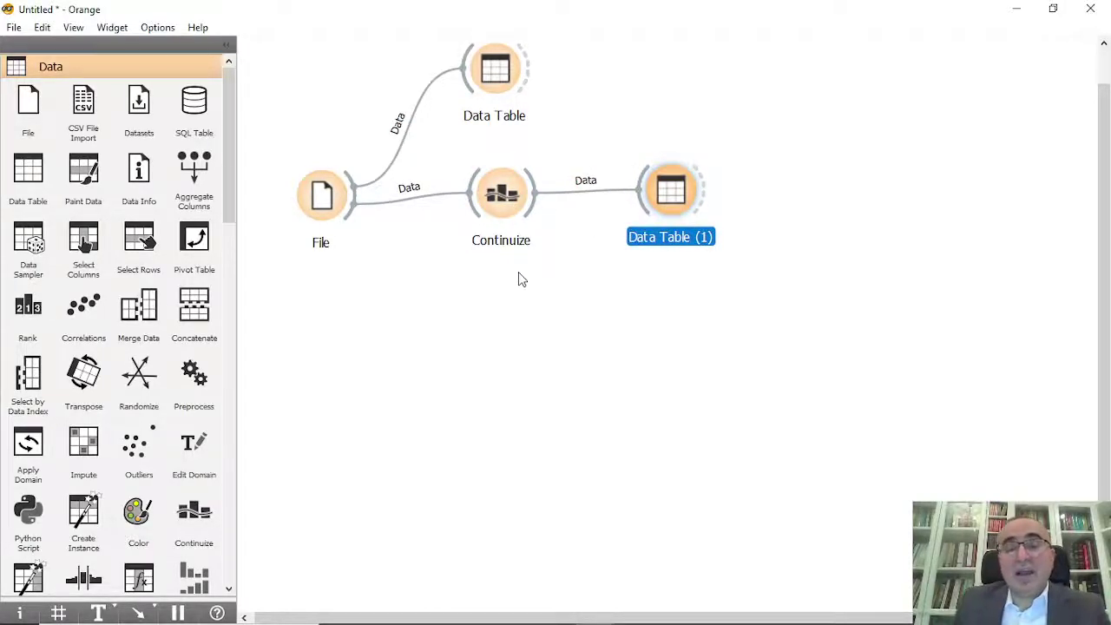
right_click(318, 361)
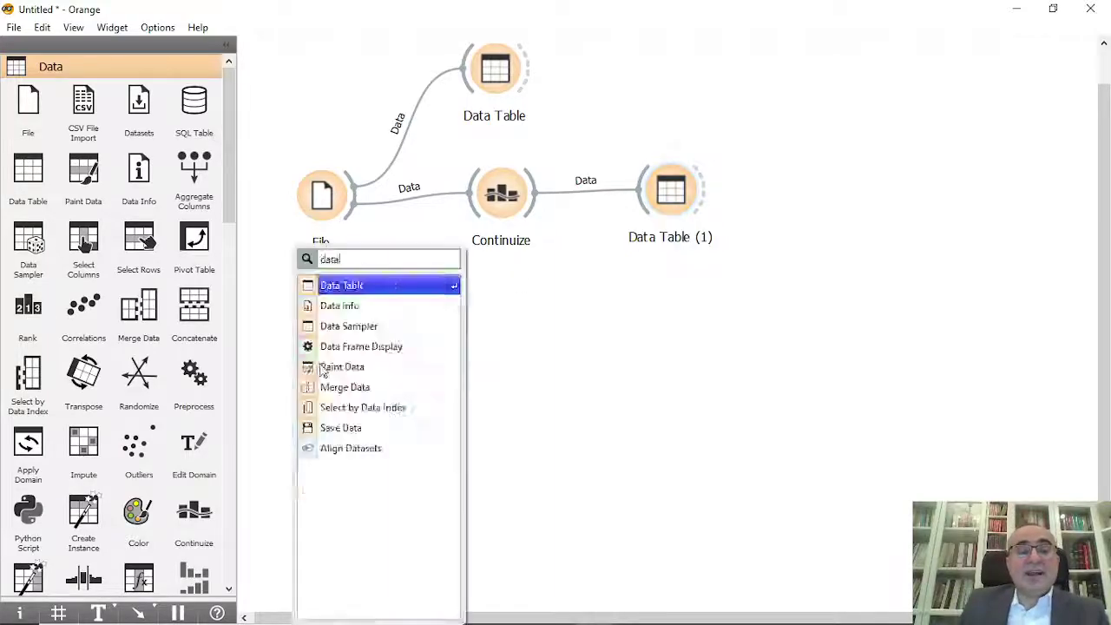
left_click(343, 301)
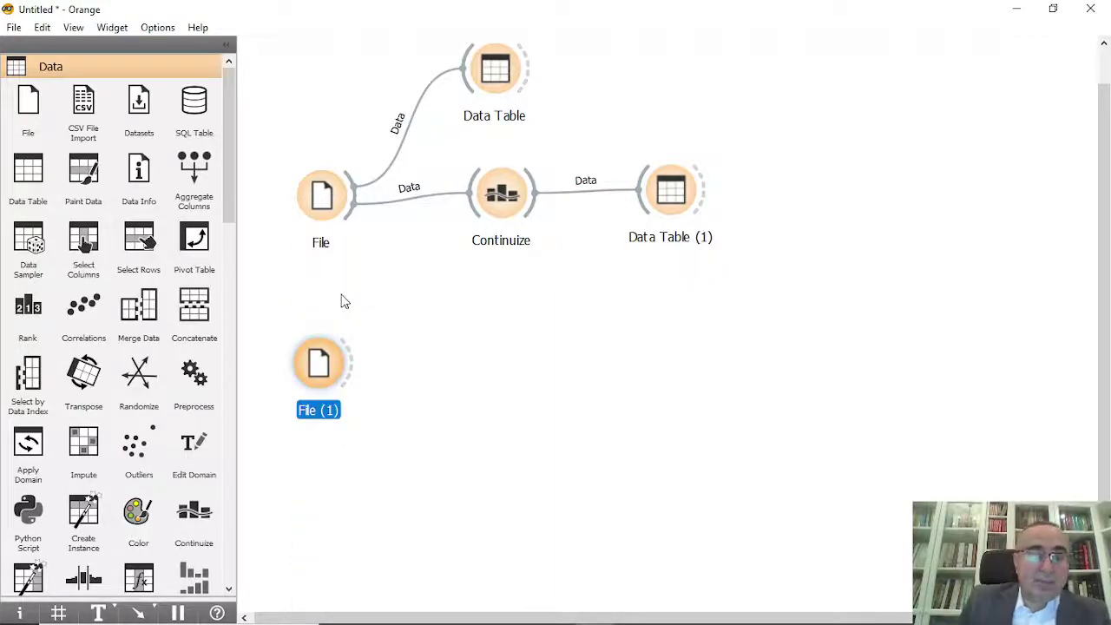
double_click(320, 361)
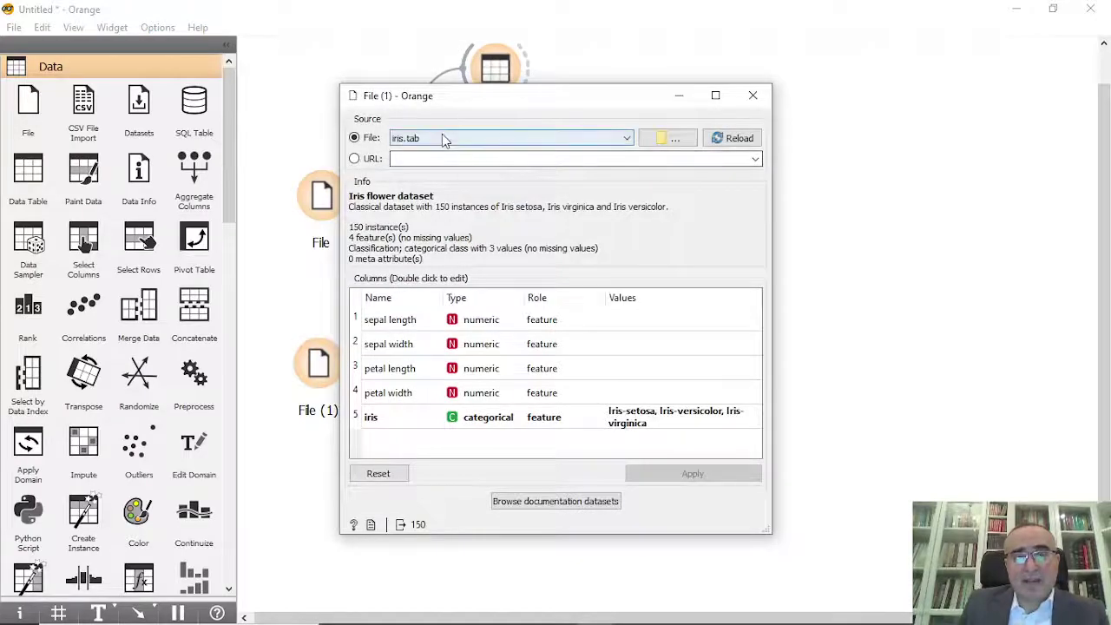
double_click(529, 418)
left_click(564, 450)
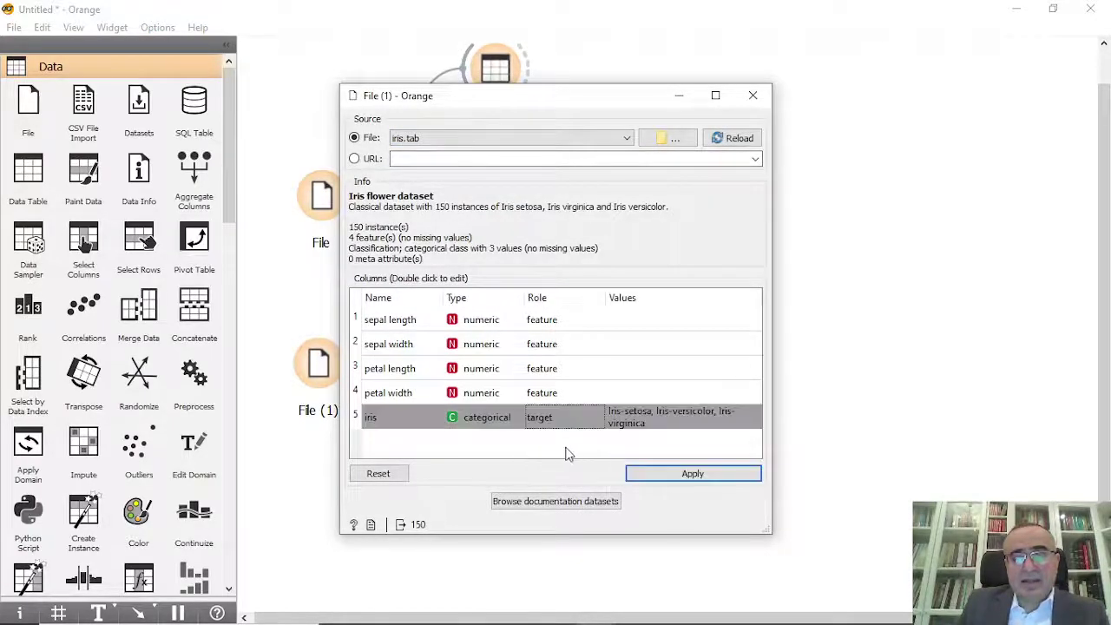
left_click(717, 474)
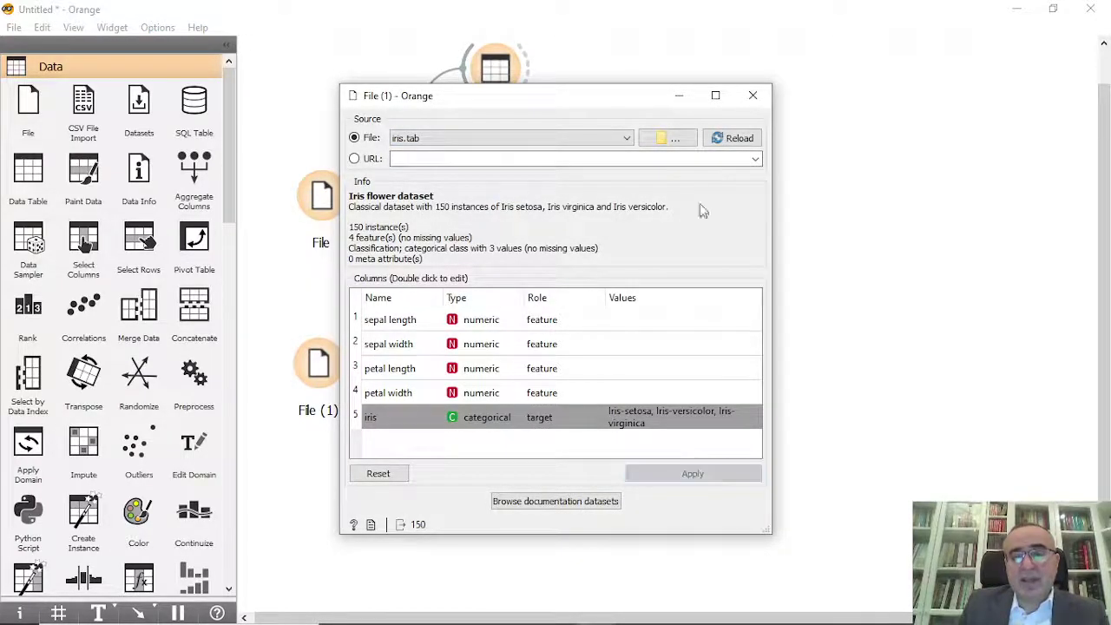
left_click(752, 98)
Step: Link Data Table (2) to File (1) and view the 150 iris rows with four features
left_click_drag(315, 370, 443, 309)
left_click_drag(355, 391, 427, 323)
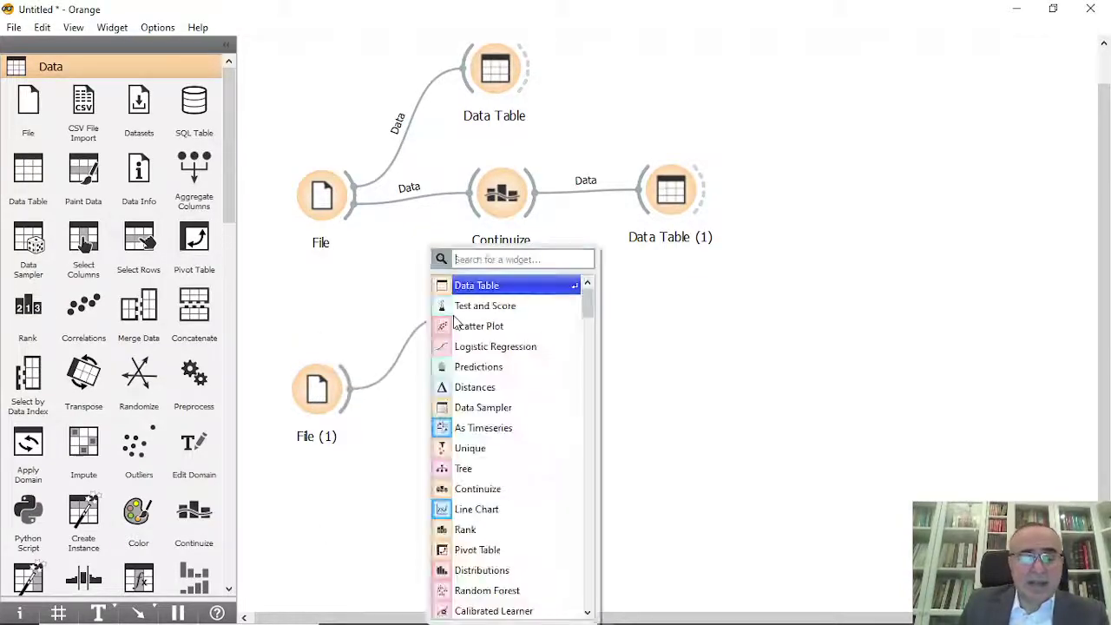
type("data")
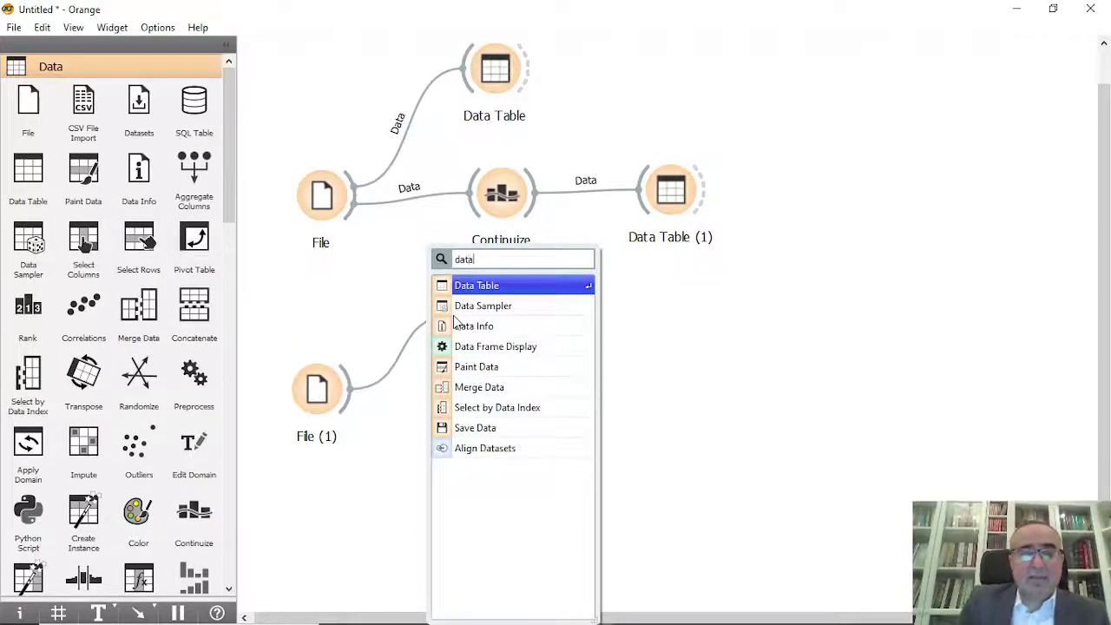
left_click(514, 287)
double_click(487, 317)
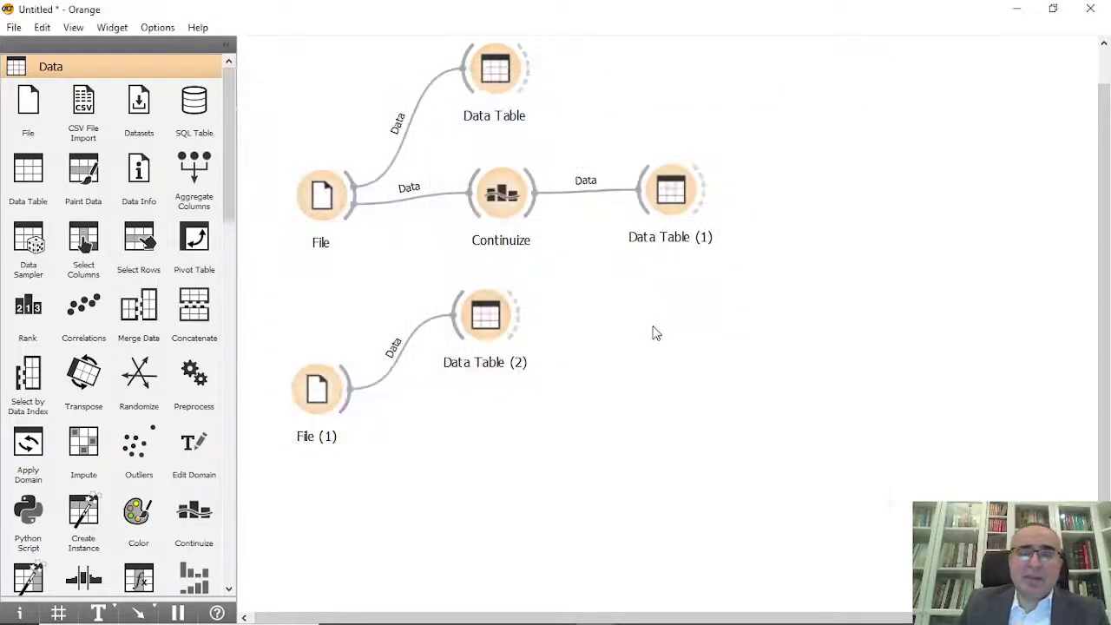
left_click_drag(355, 414, 462, 413)
Step: Add Continuize (1) after File (1), normalizing numeric features to the interval [-1, 1]
type("con")
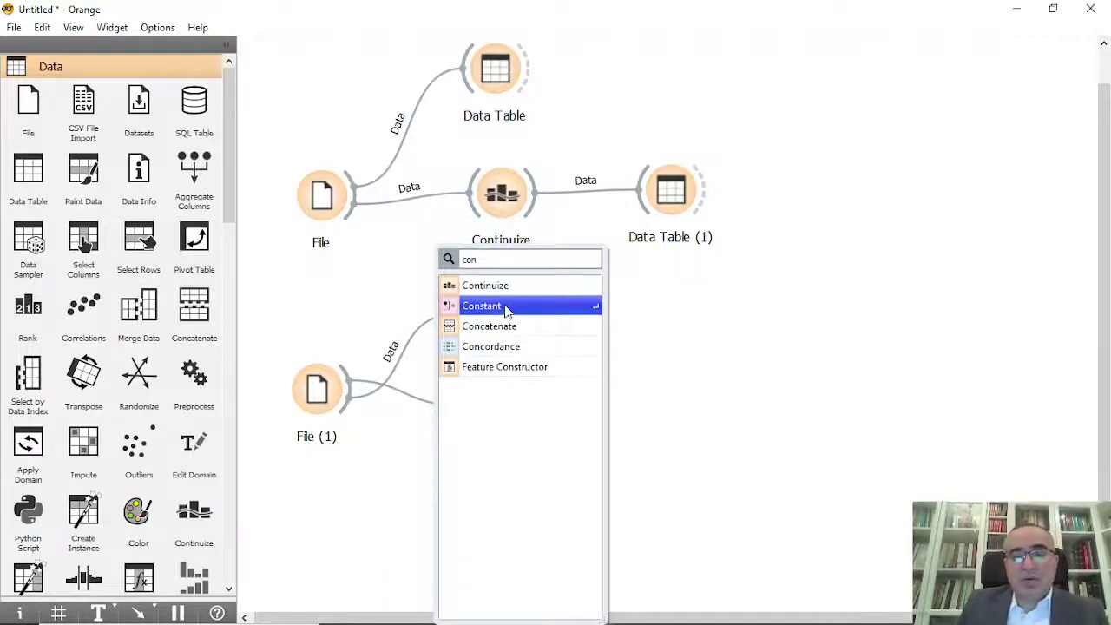
left_click(508, 286)
double_click(493, 408)
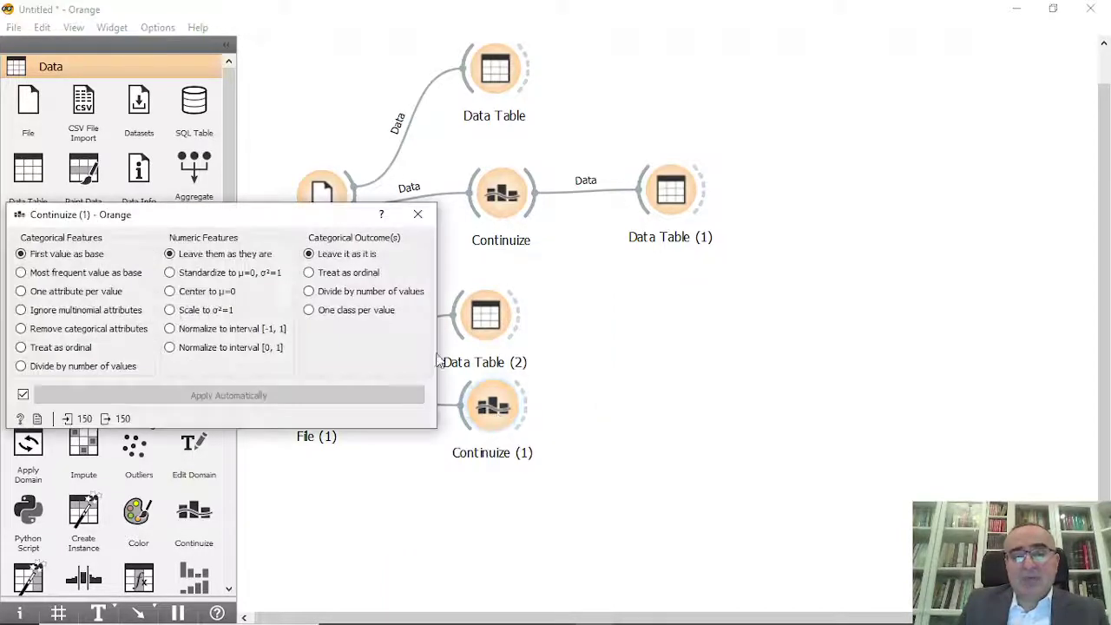
left_click_drag(246, 216, 504, 216)
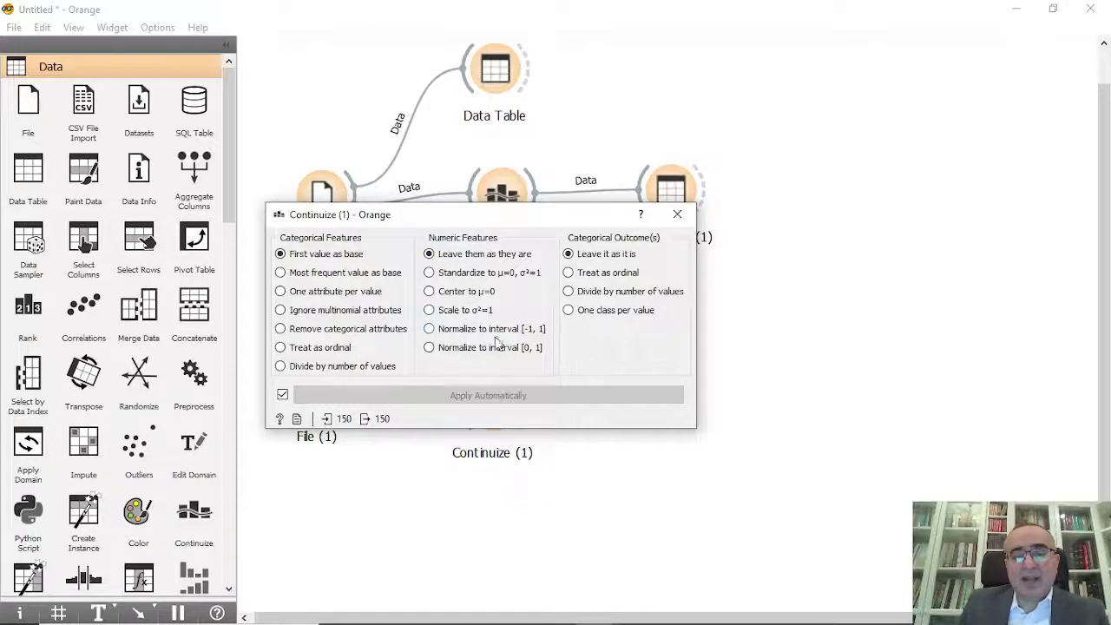
left_click(439, 332)
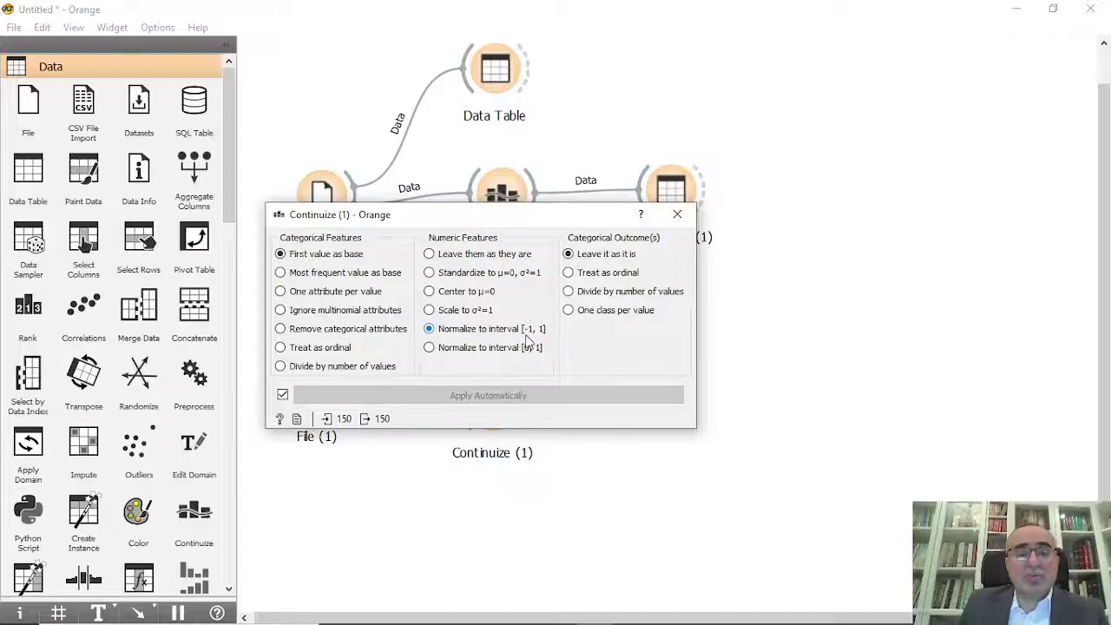
left_click(677, 213)
Step: Feed Continuize (1) into a new Data Table (3)
left_click_drag(532, 406, 631, 403)
type("data")
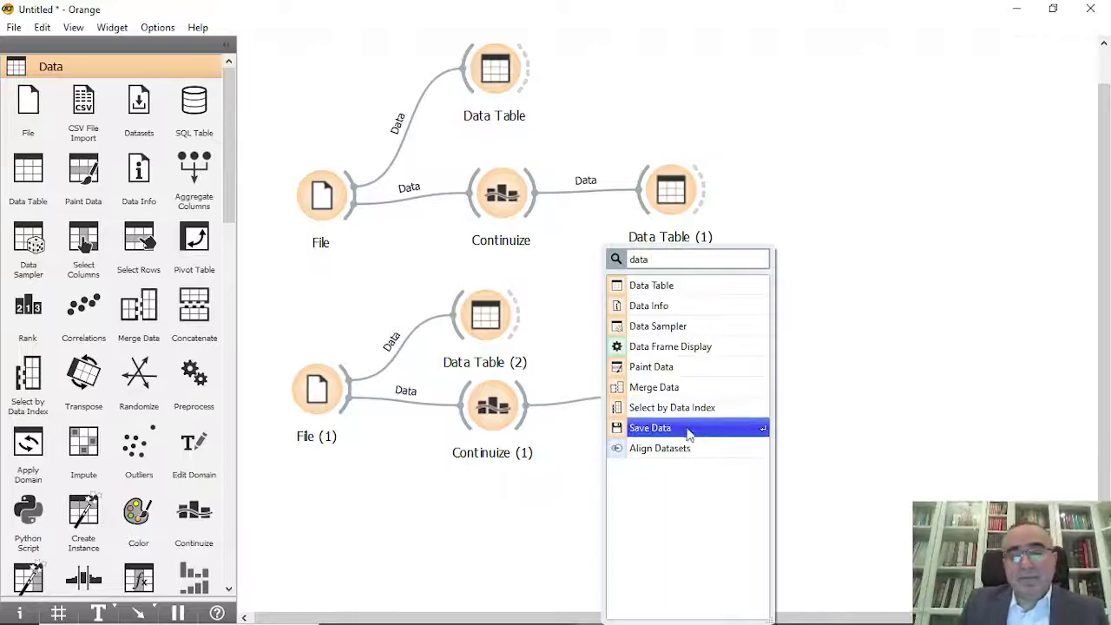
left_click(651, 284)
double_click(657, 395)
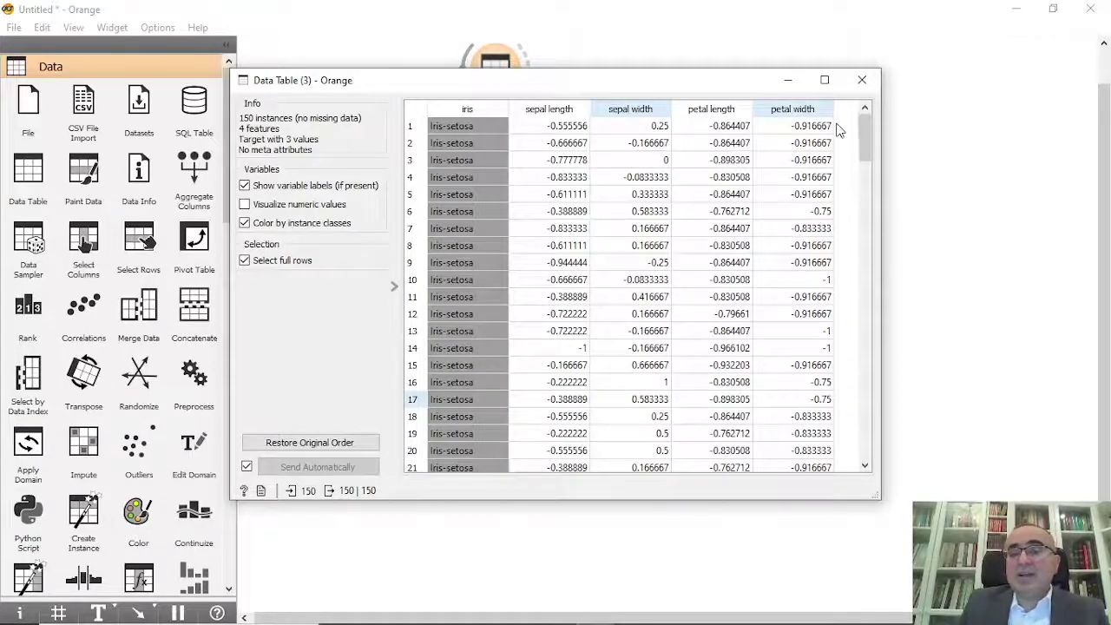
left_click_drag(862, 128, 895, 130)
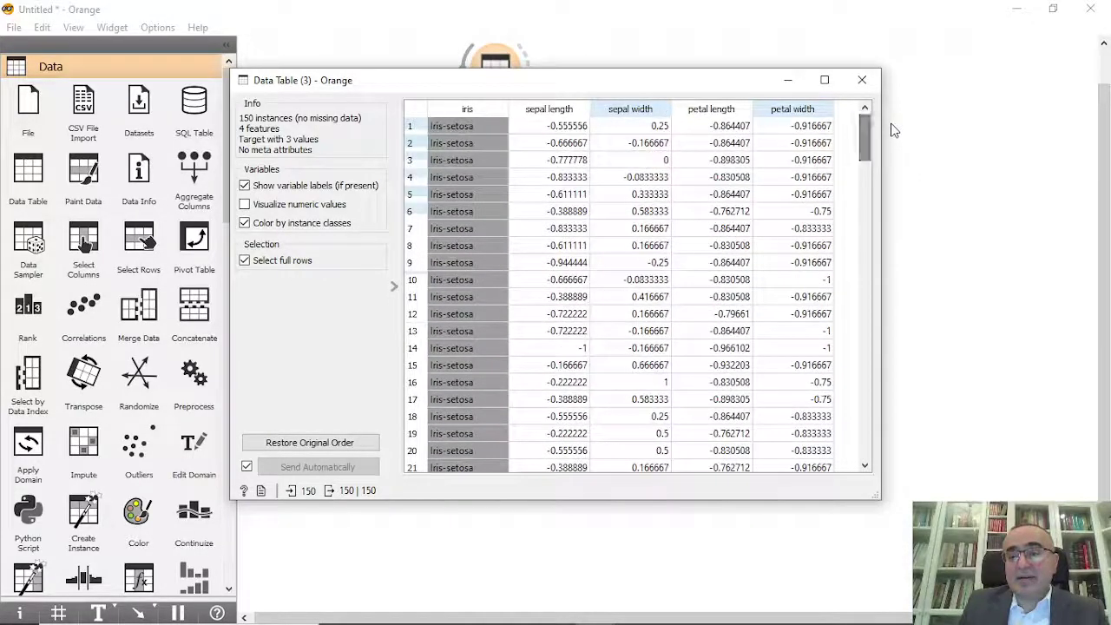
left_click(862, 81)
double_click(496, 403)
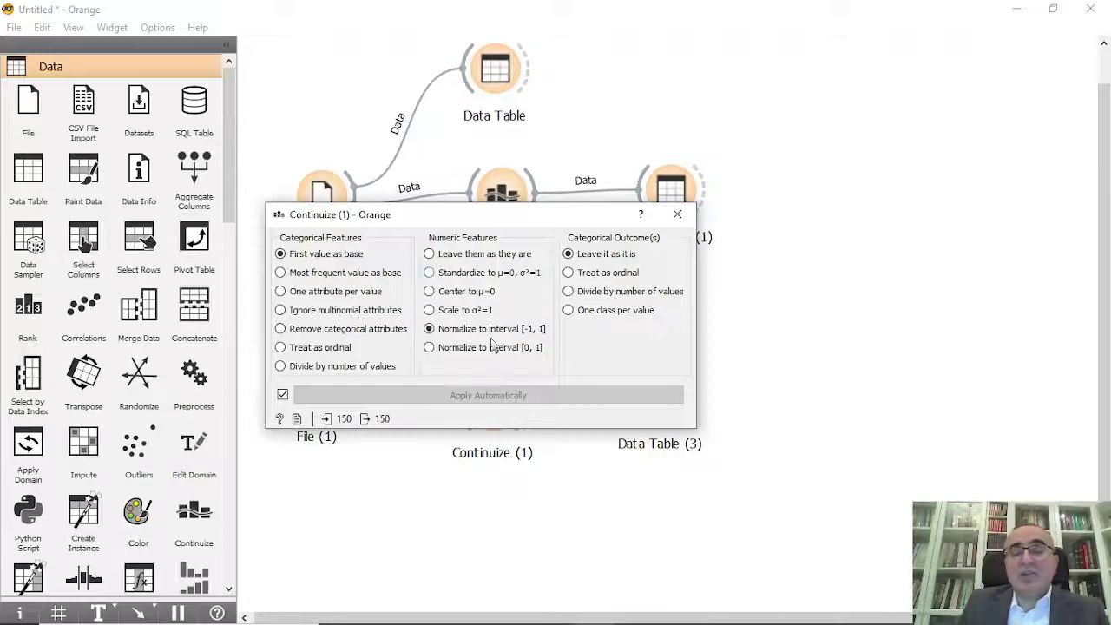
left_click(678, 216)
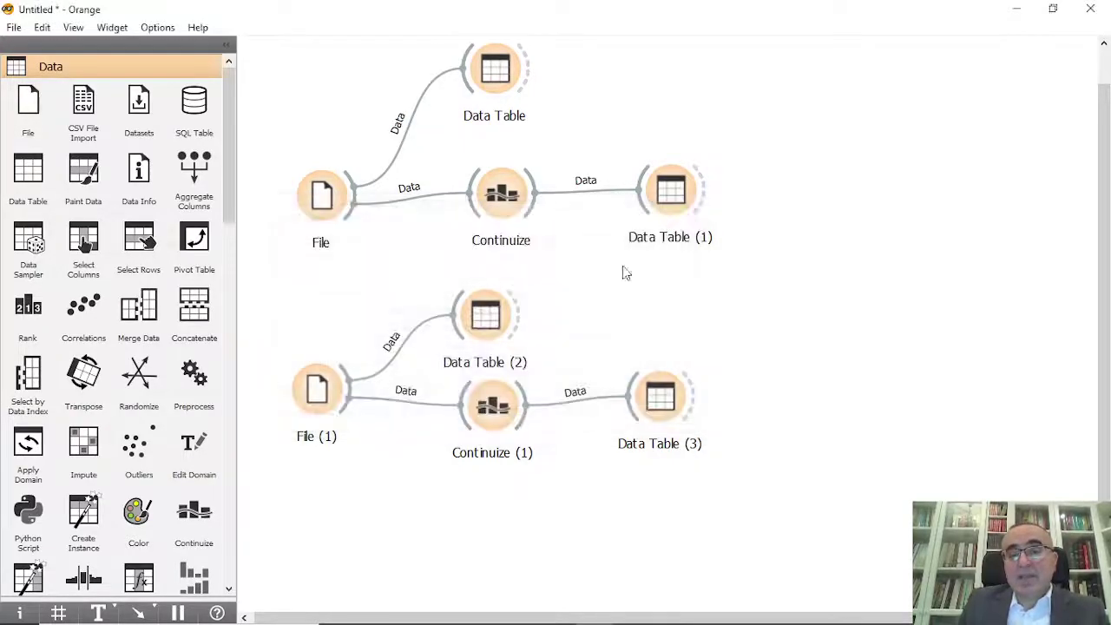
Step: Connect a Discretize widget to File (1), recheck the raw iris table, and nudge Discretize left
left_click_drag(345, 415, 488, 518)
type("di")
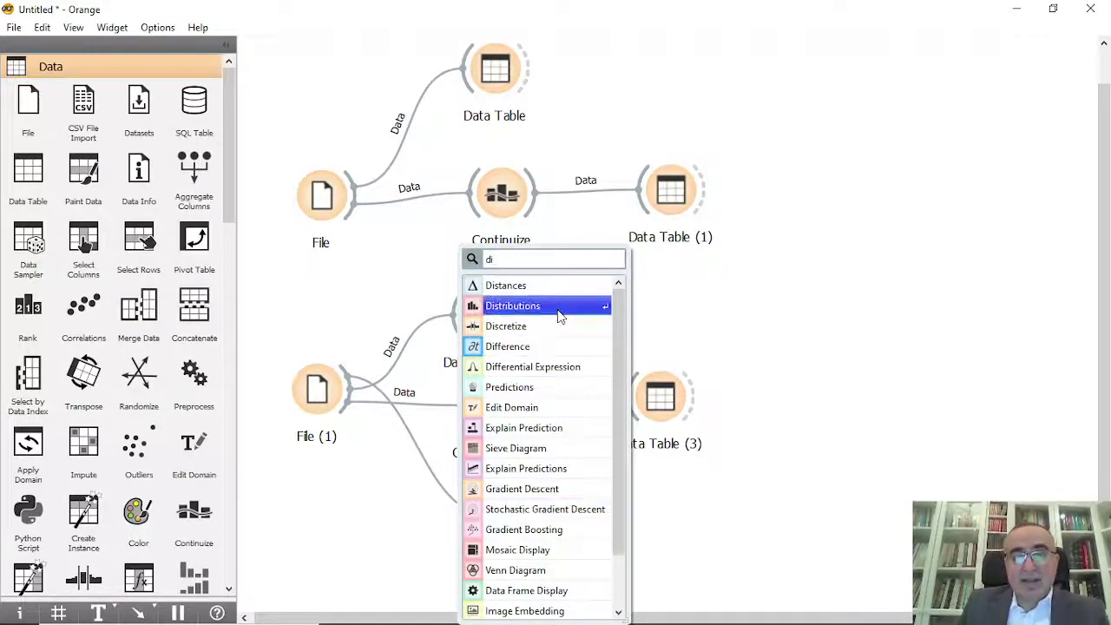
left_click(553, 327)
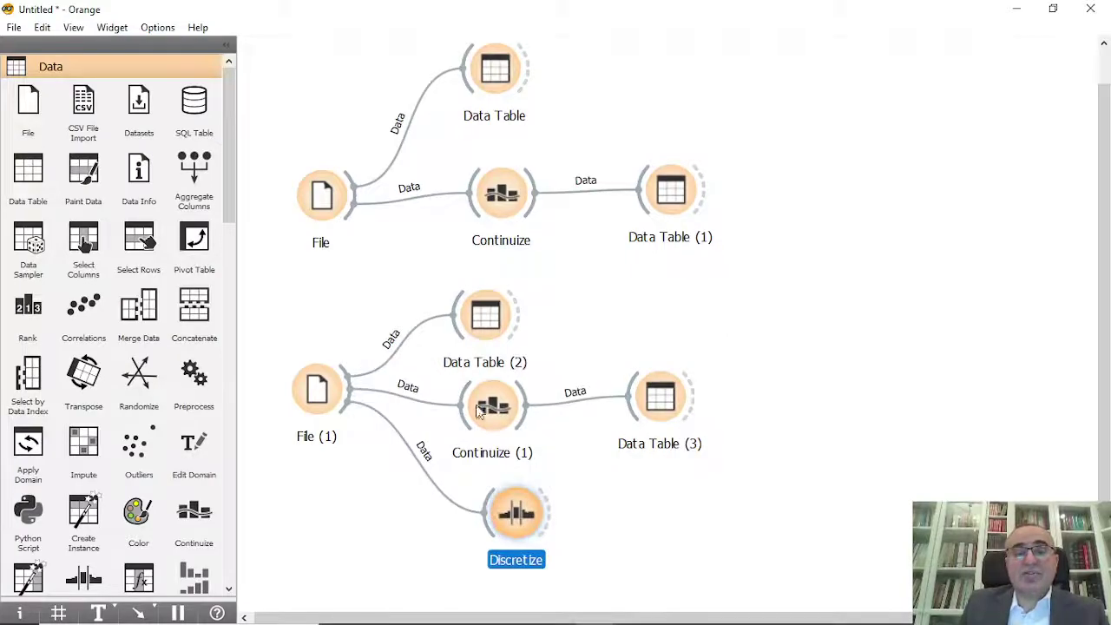
double_click(486, 317)
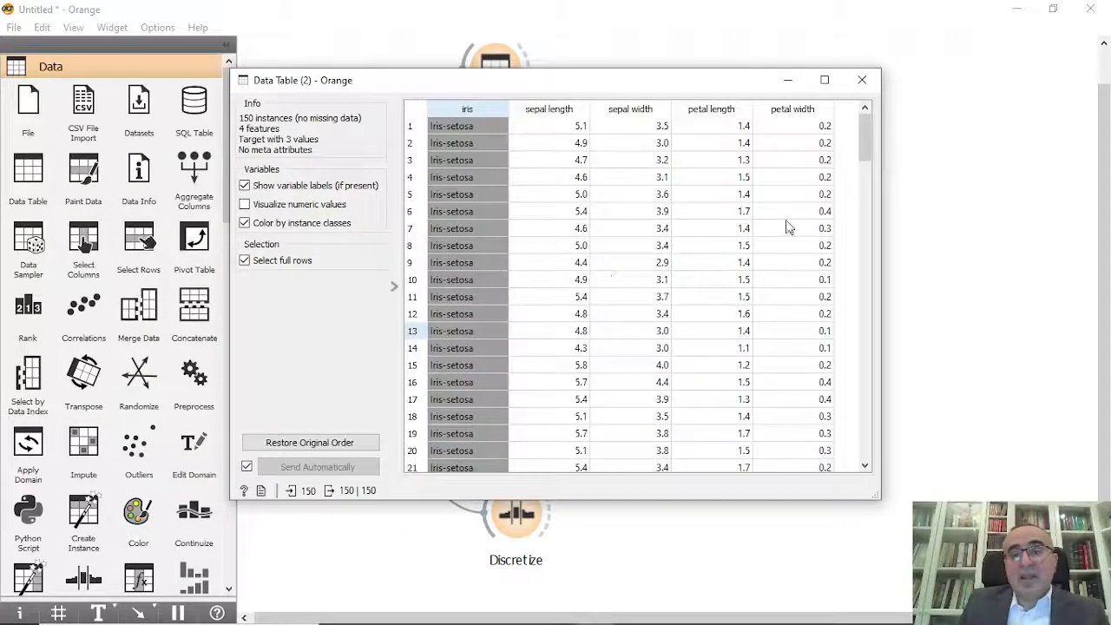
left_click(863, 80)
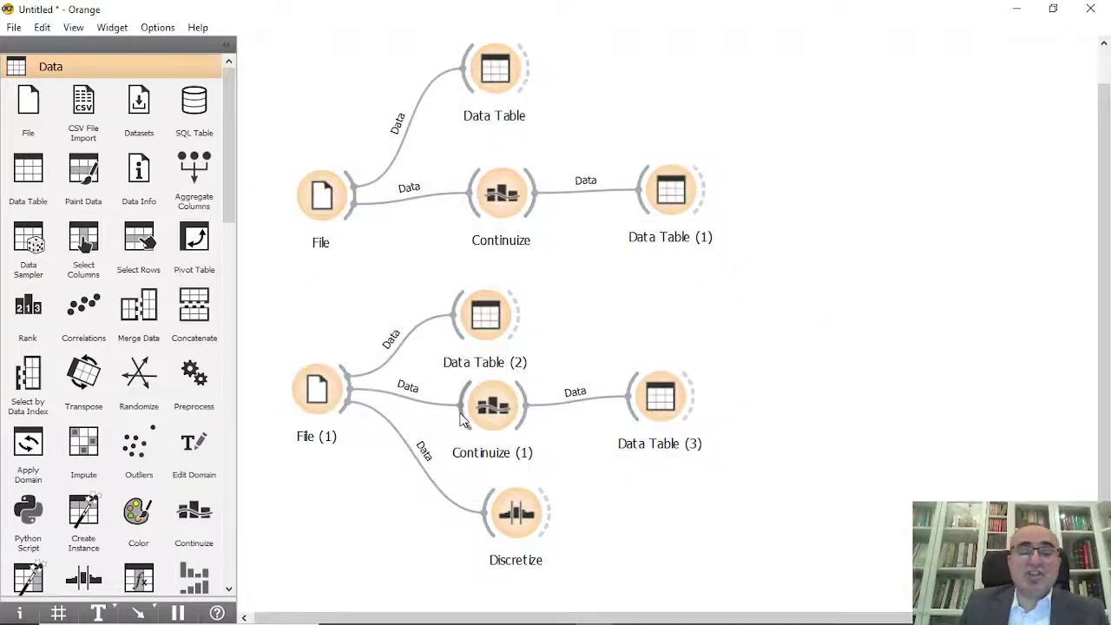
left_click_drag(526, 510, 506, 508)
Step: Review discretization: sepal length entropy-MDL, sepal width equal-frequency (2), petal length equal-width (5), petal width removed
double_click(501, 514)
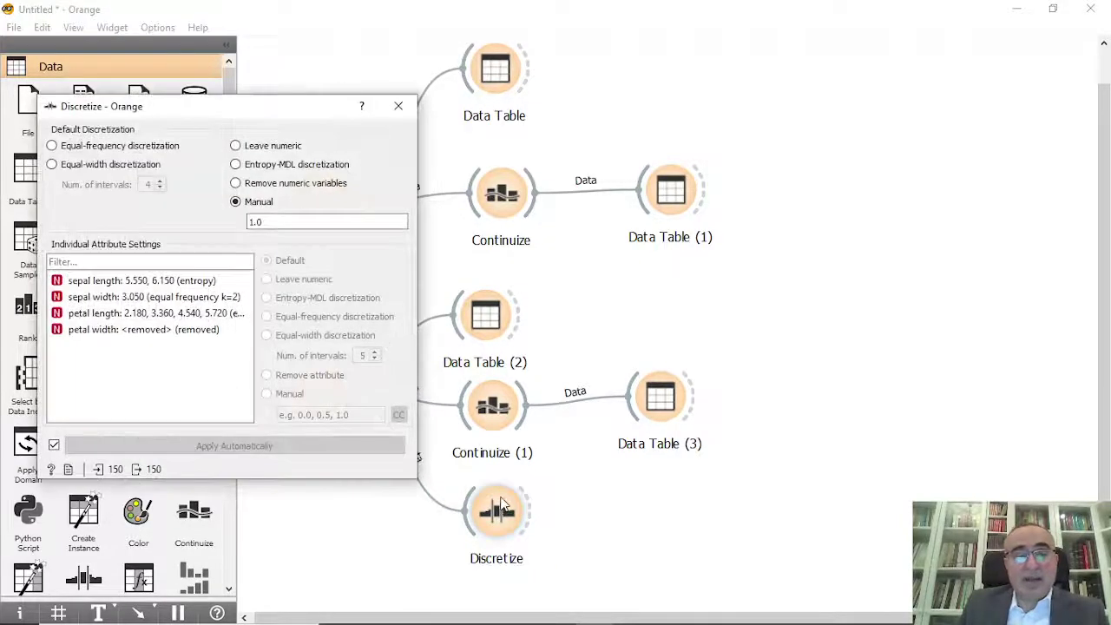
left_click_drag(273, 114, 480, 139)
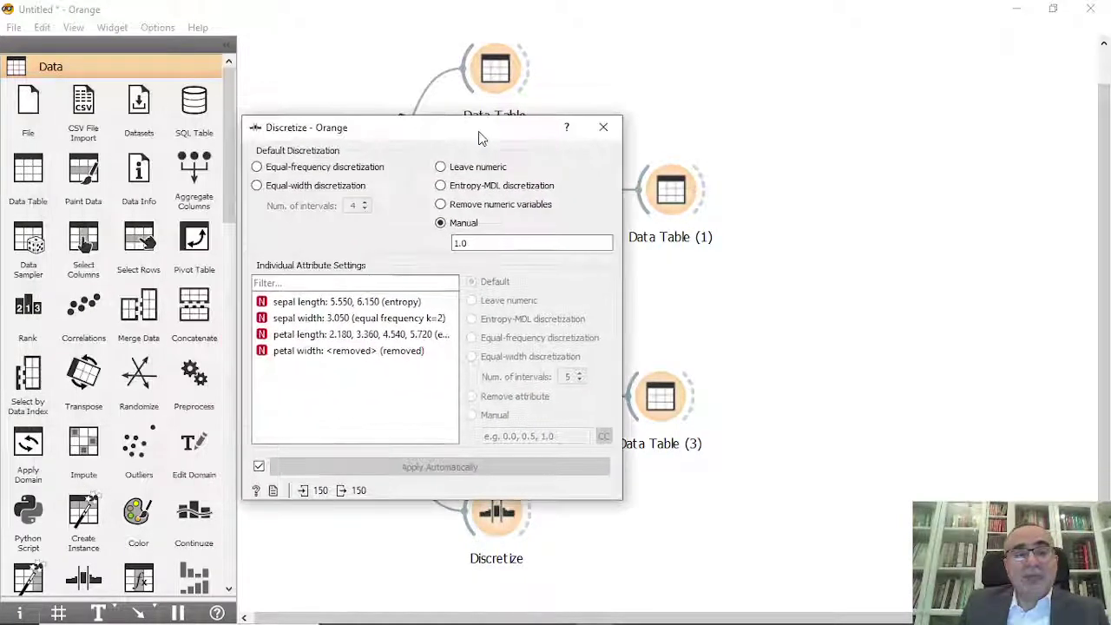
left_click(382, 304)
left_click(488, 322)
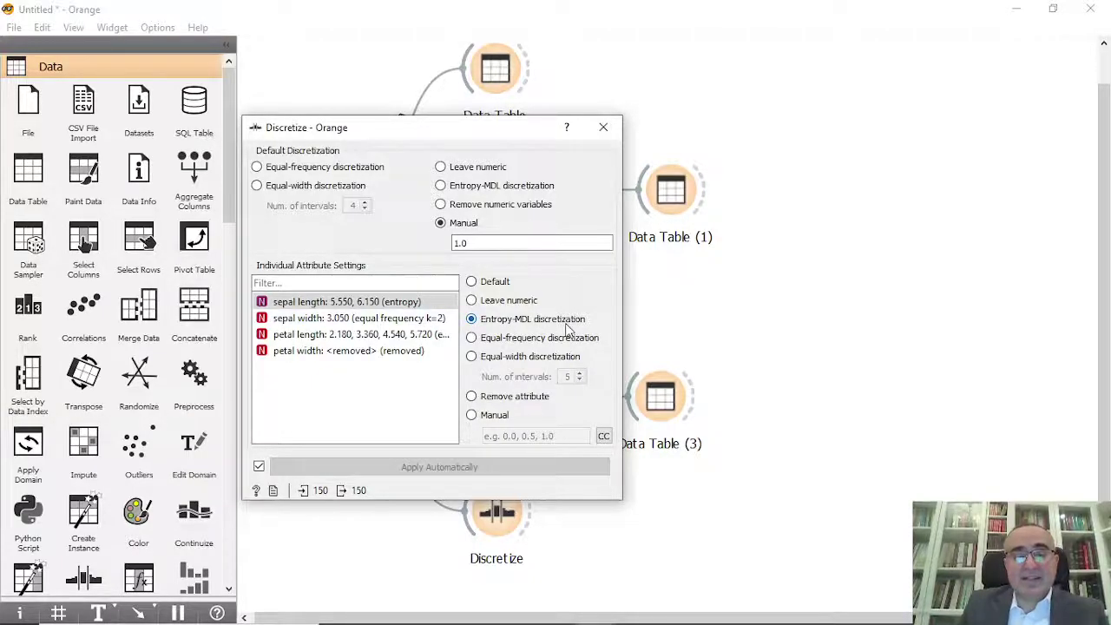
left_click(373, 318)
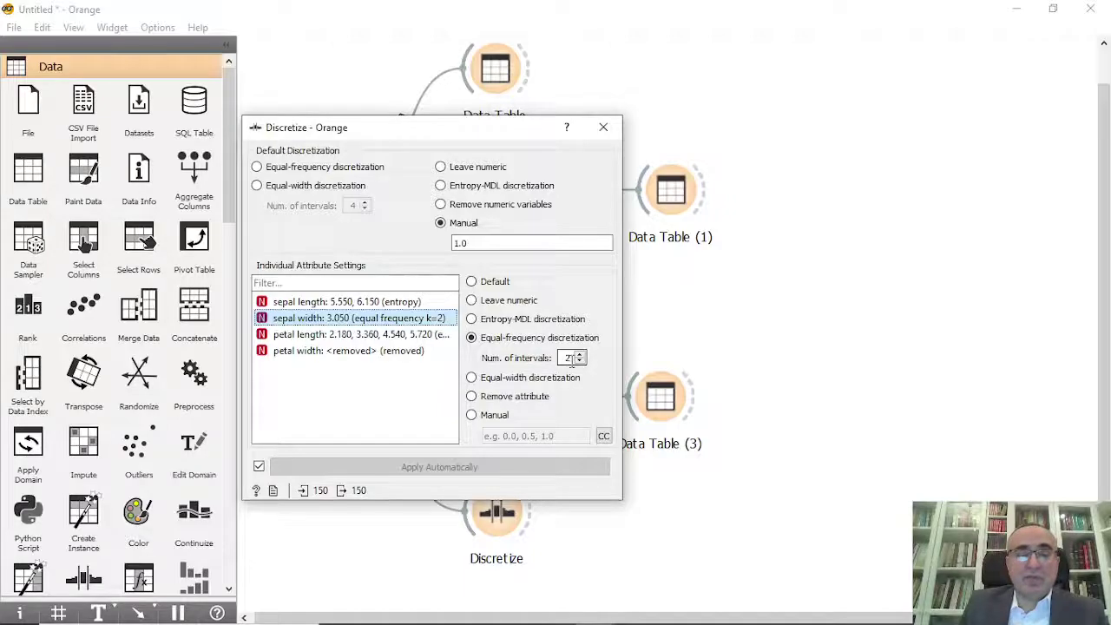
left_click(366, 336)
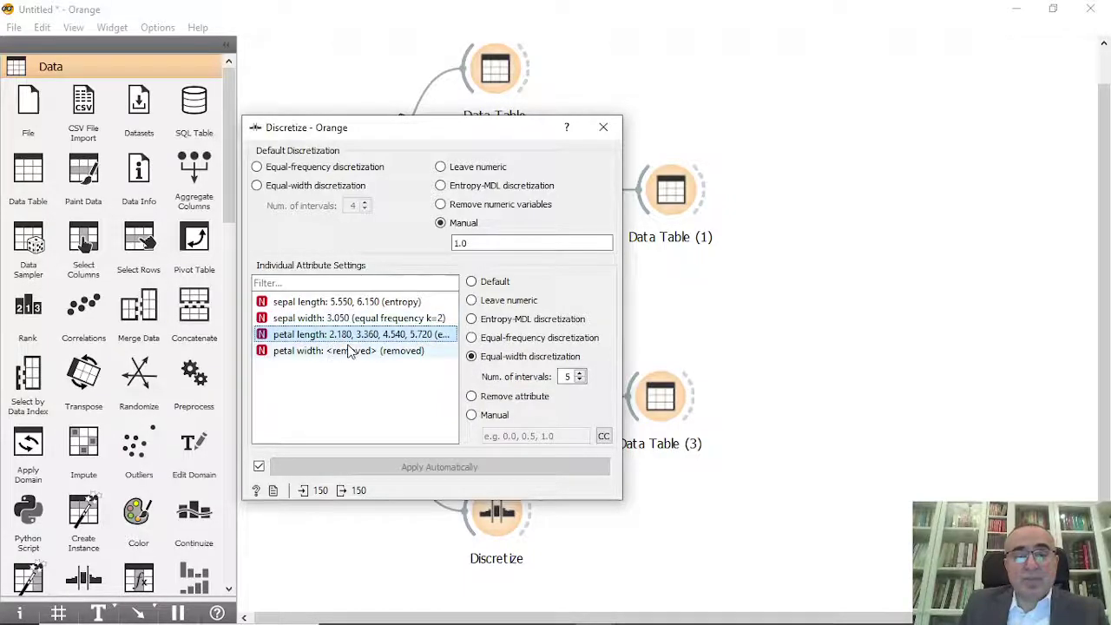
left_click(566, 378)
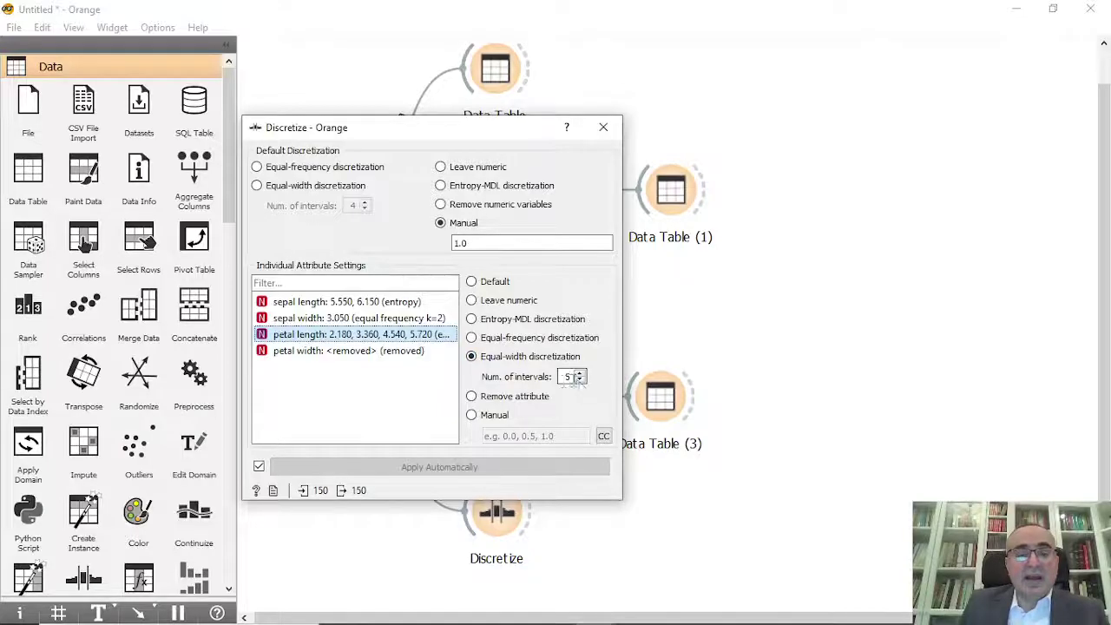
left_click(365, 353)
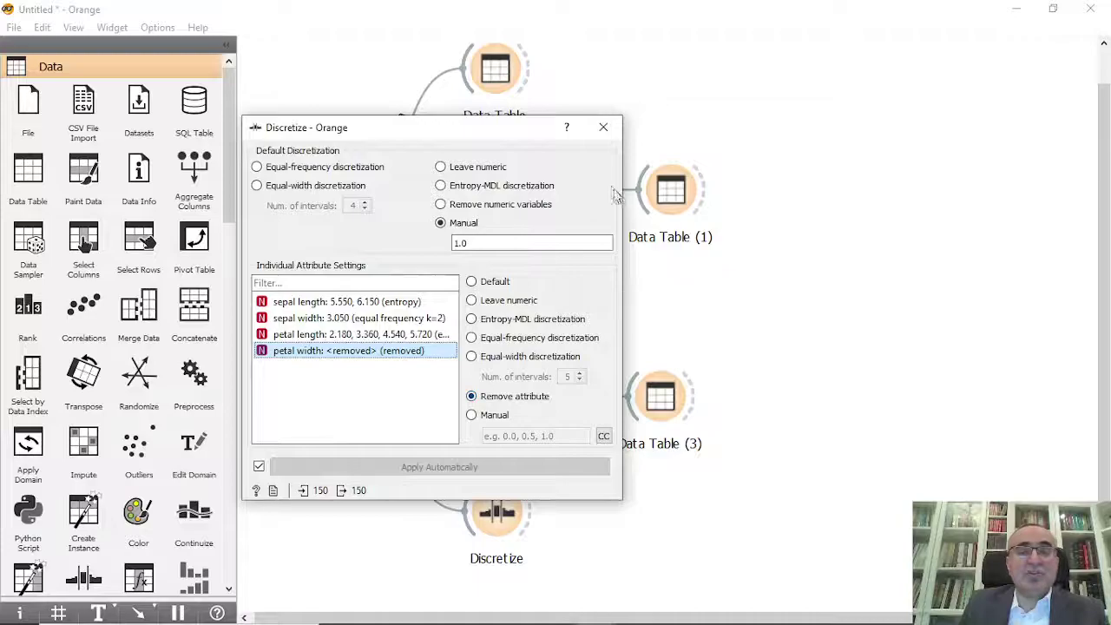
left_click(603, 127)
Step: Connect a new Data Table to Discretize's output
left_click_drag(529, 512, 633, 521)
type("data")
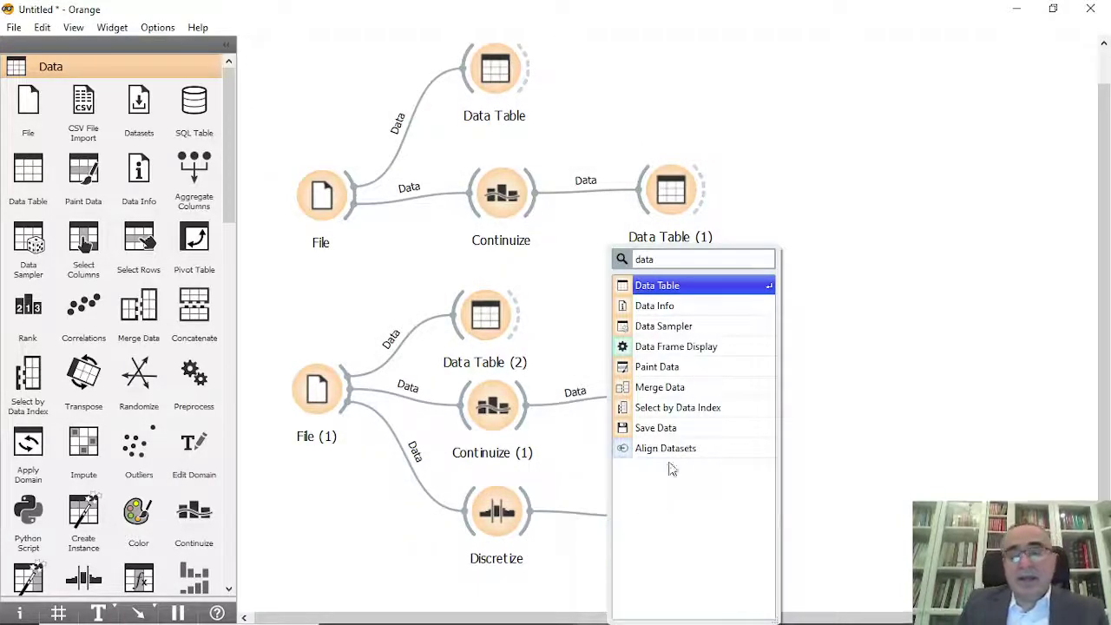
left_click(658, 290)
Step: Browse the binned Iris values in Data Table (4), then close it
double_click(675, 525)
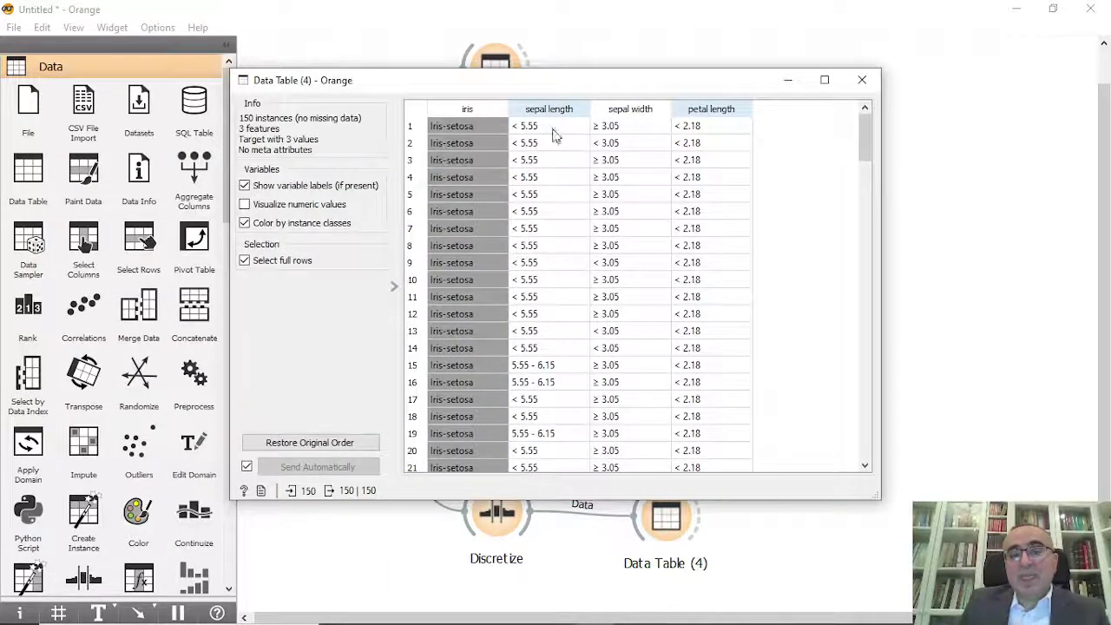
scroll(550, 174, "down", 2)
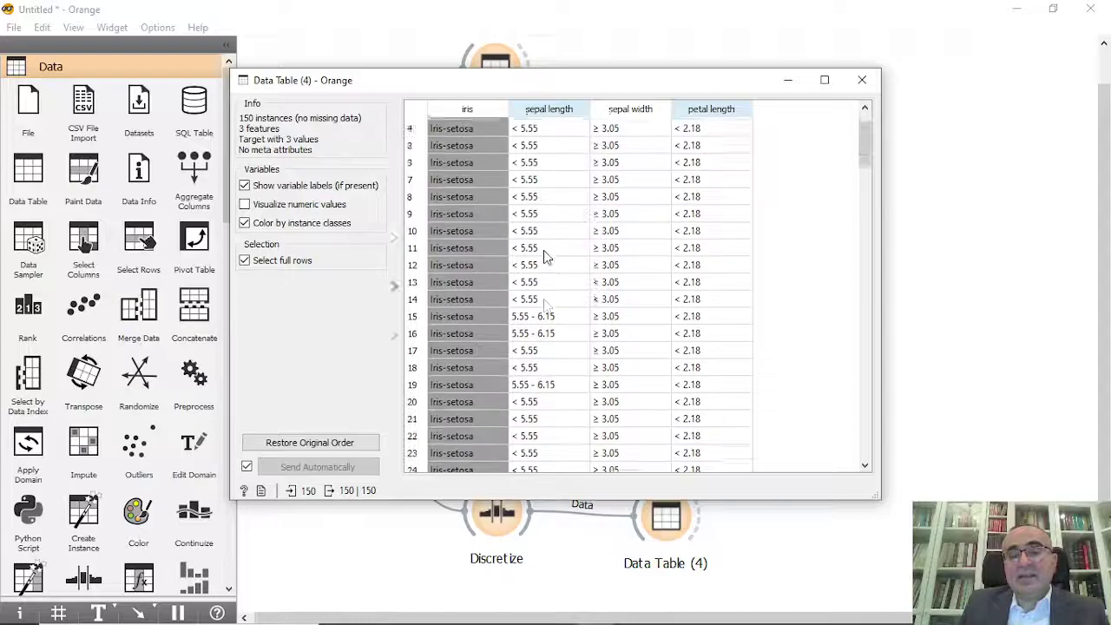
scroll(549, 202, "up", 2)
scroll(550, 204, "down", 1)
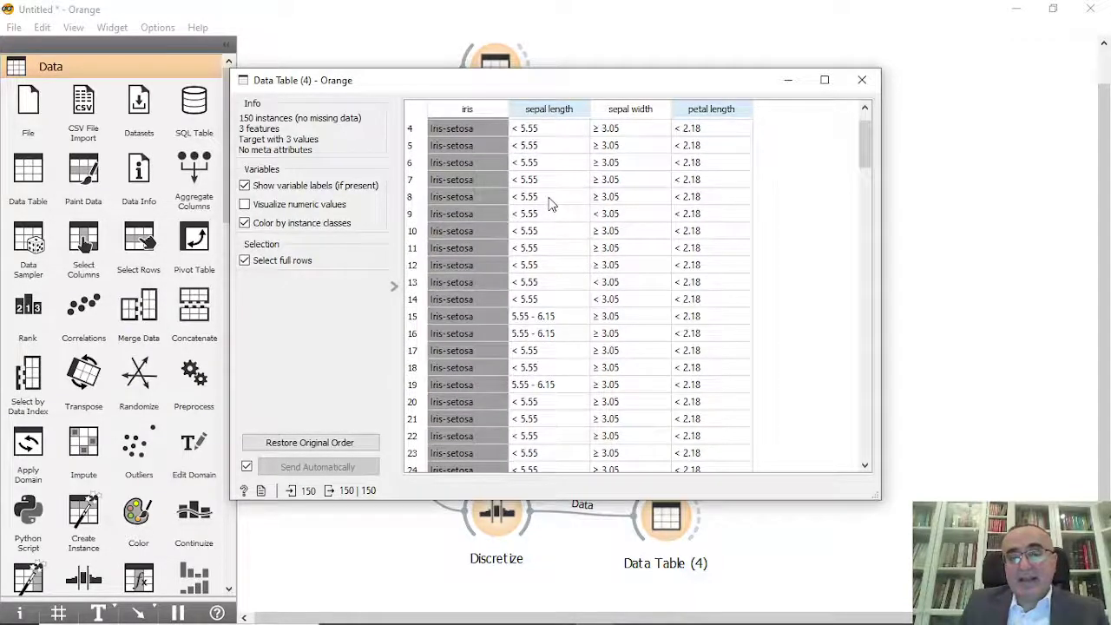
scroll(556, 304, "down", 1)
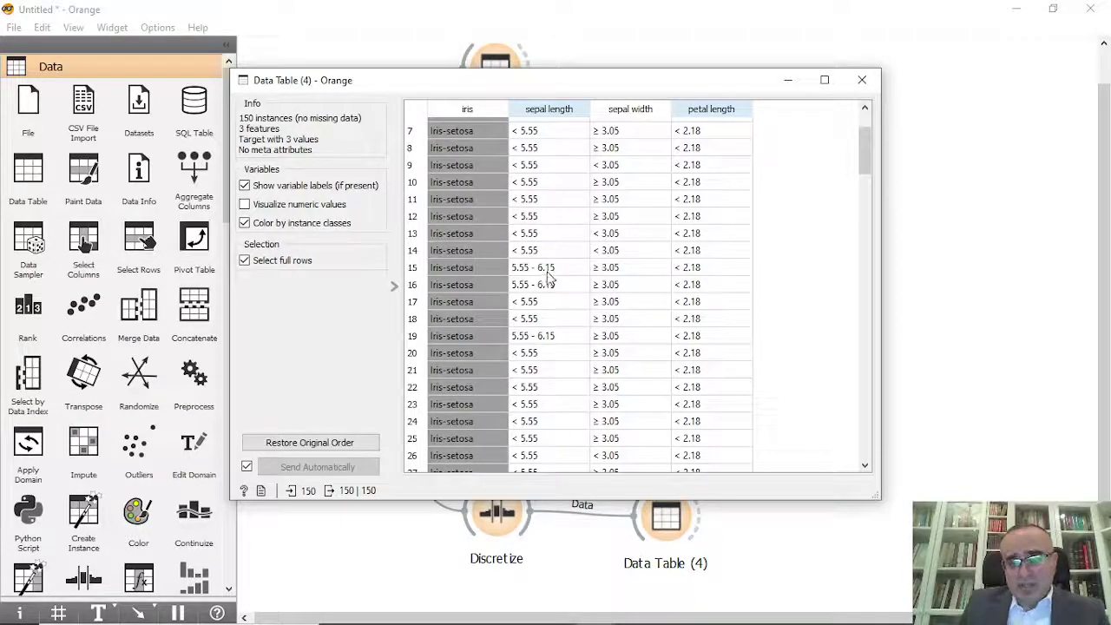
scroll(577, 444, "up", 1)
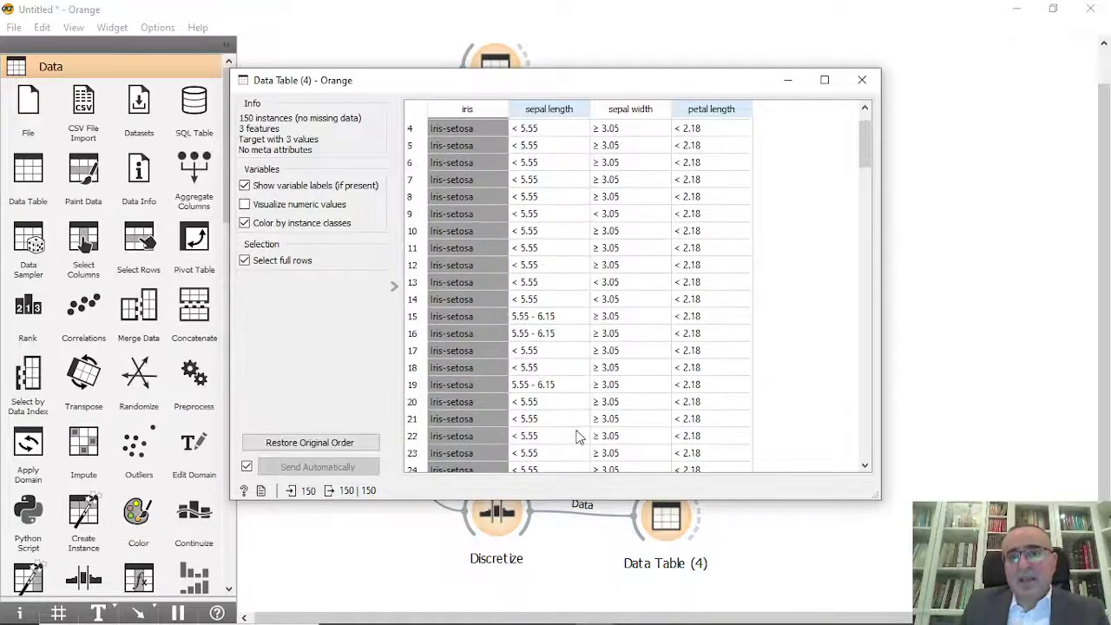
scroll(578, 436, "up", 1)
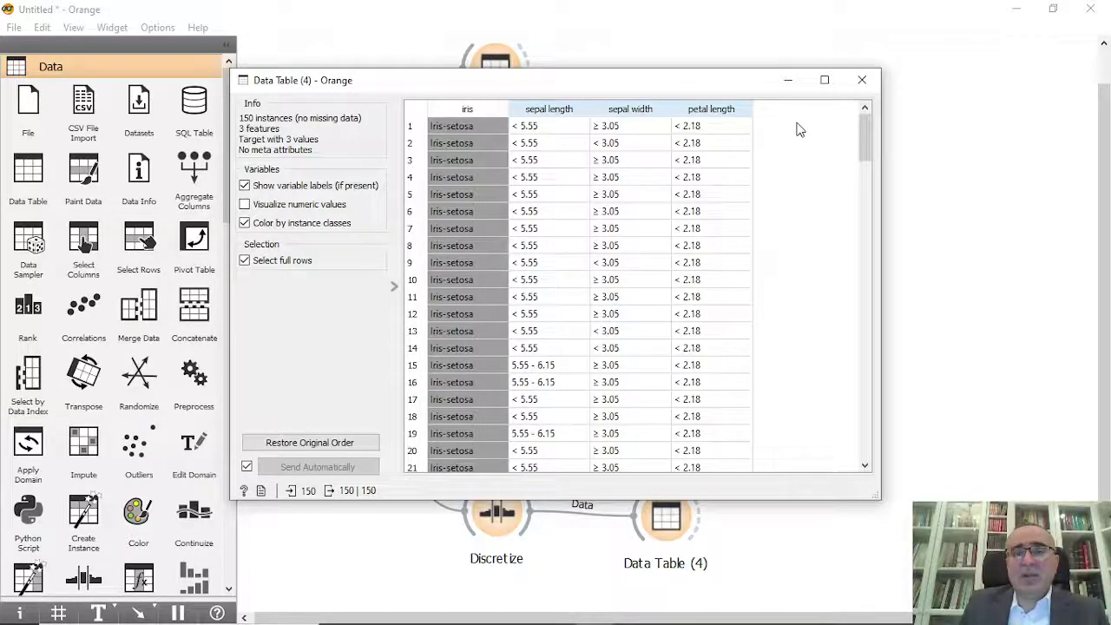
left_click(862, 80)
Step: Reopen Discretize, keep Manual as the default discretization, and close its settings
double_click(496, 514)
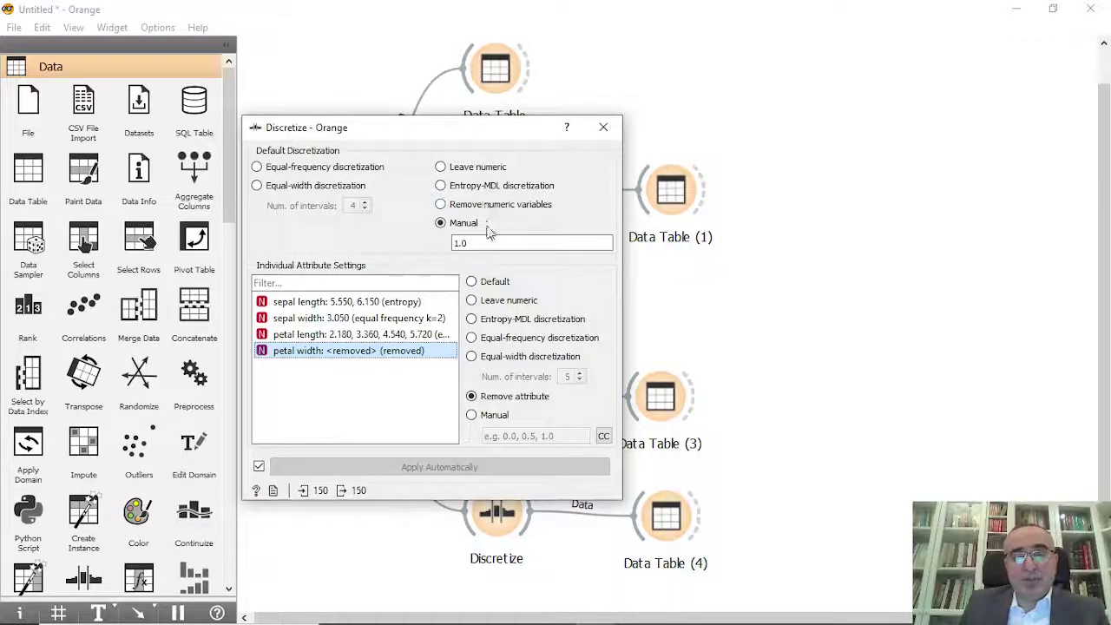
left_click(450, 226)
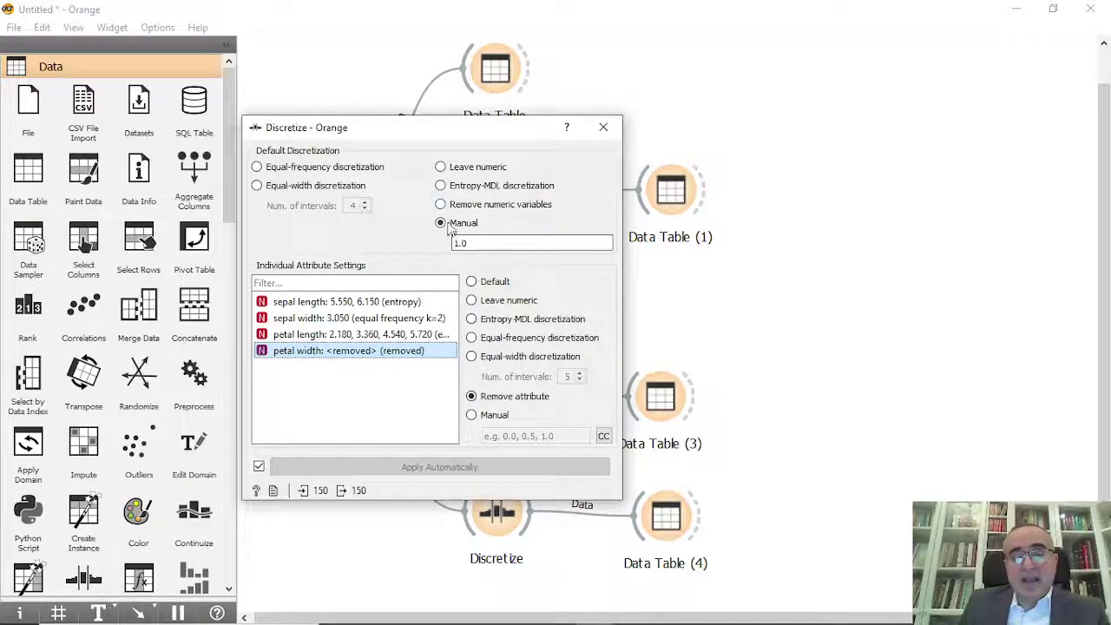
left_click(606, 128)
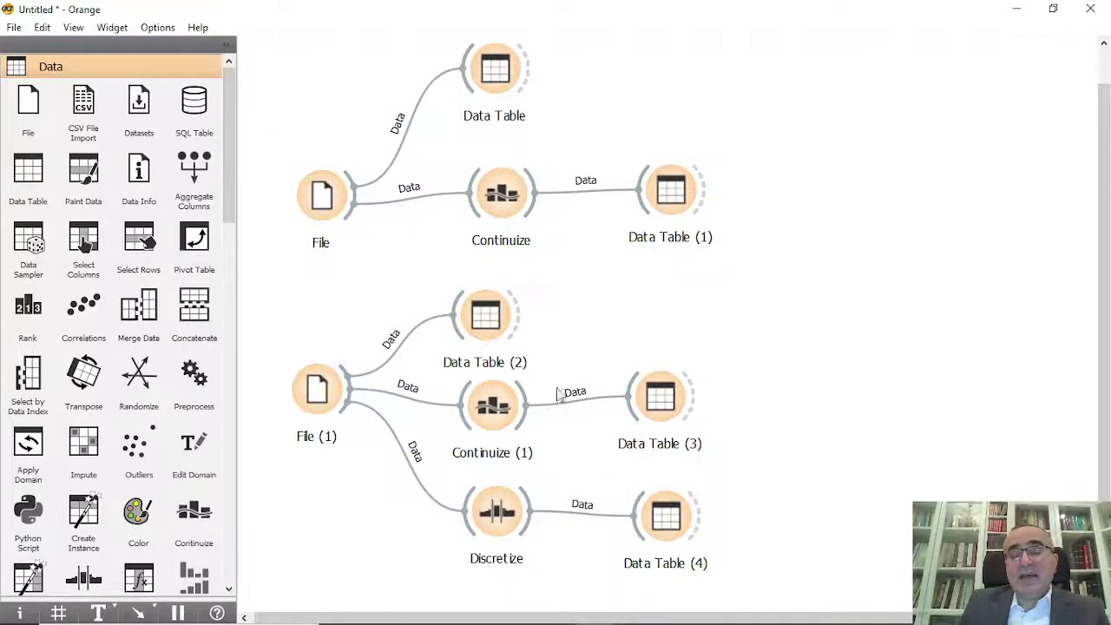
Step: Spread out Data Tables (2)-(4), Continuize (1) and Discretize, then show PowerPoint's Thank You slide 3
left_click_drag(484, 316, 507, 306)
left_click_drag(496, 408, 515, 401)
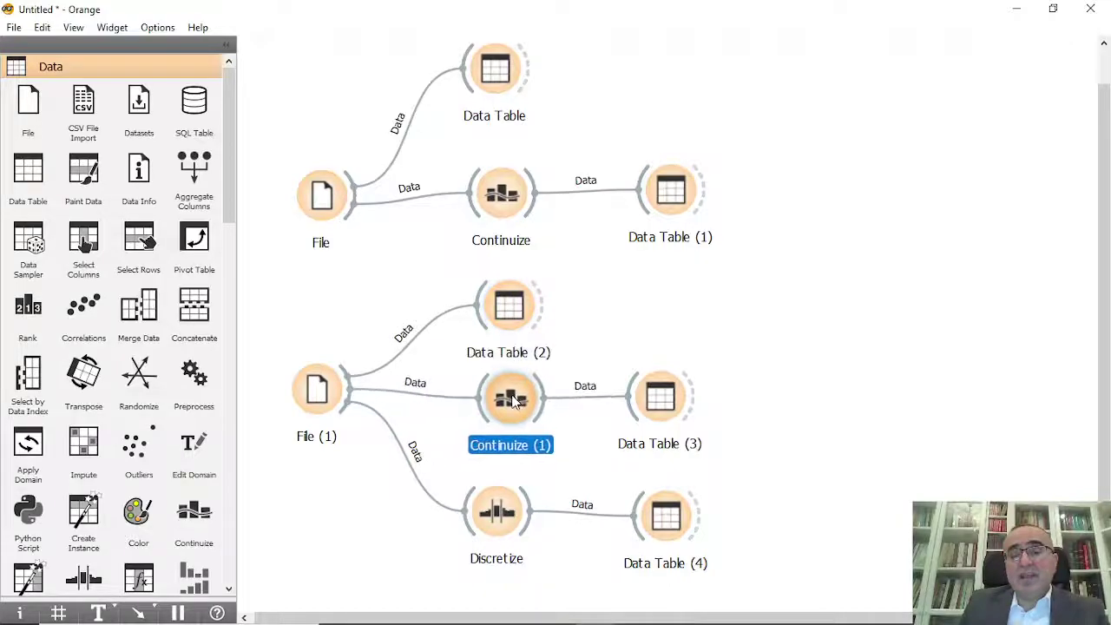
left_click_drag(656, 407, 699, 411)
left_click_drag(495, 506, 520, 503)
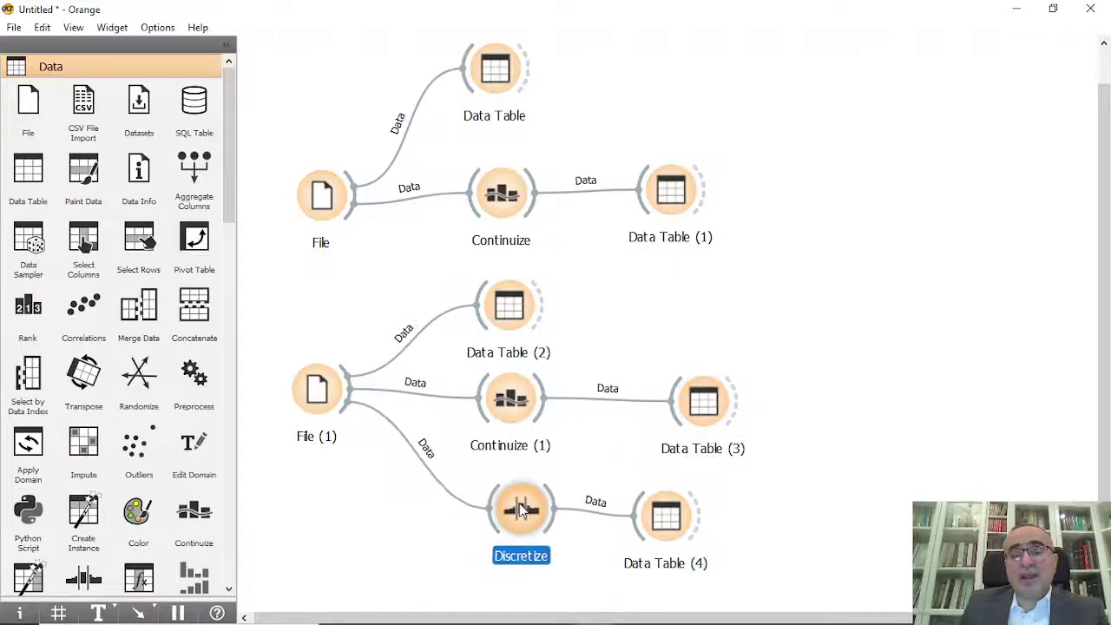
left_click_drag(673, 521, 742, 515)
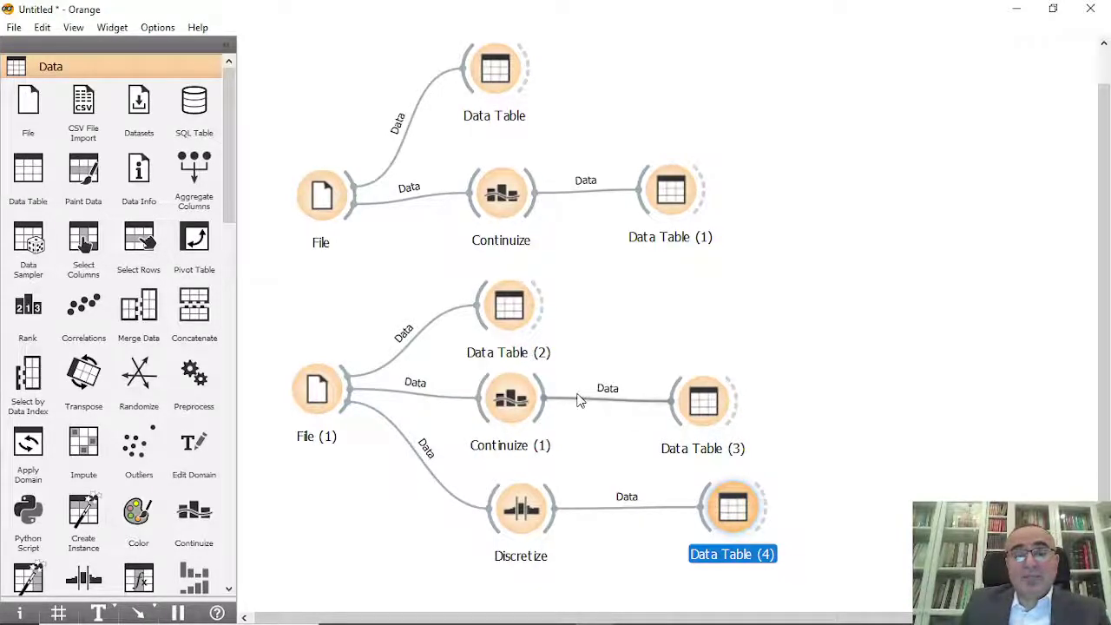
left_click(795, 609)
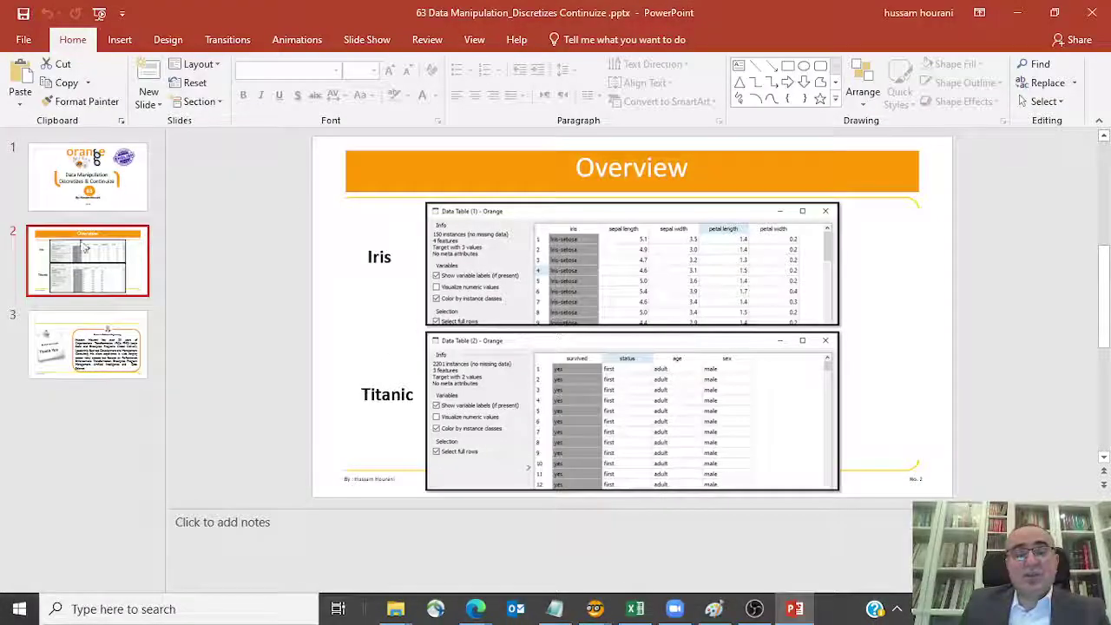
left_click(122, 347)
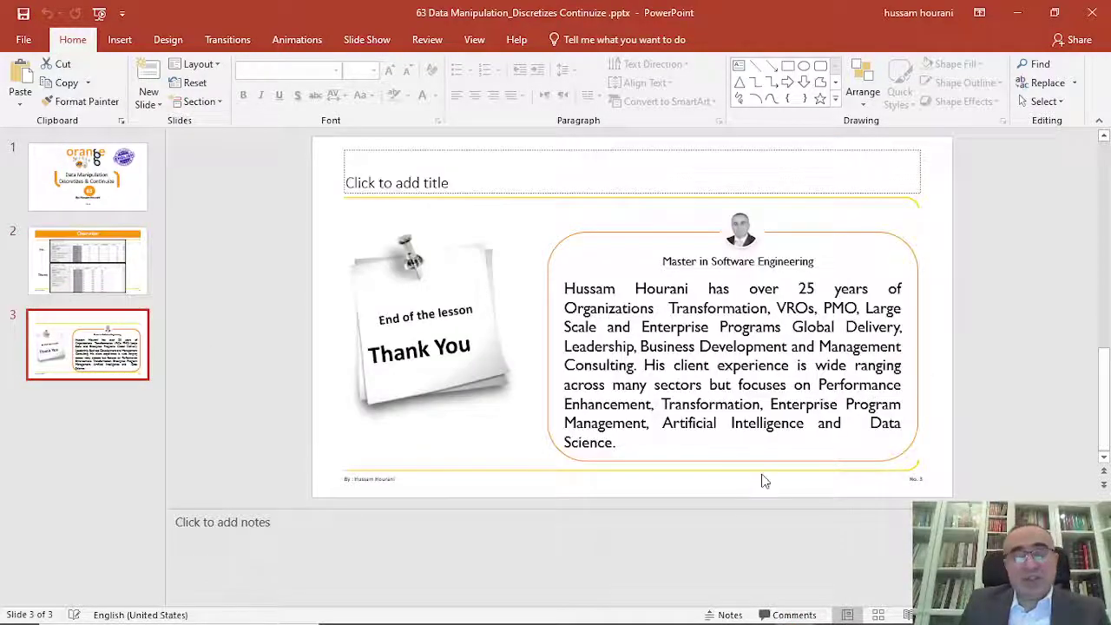